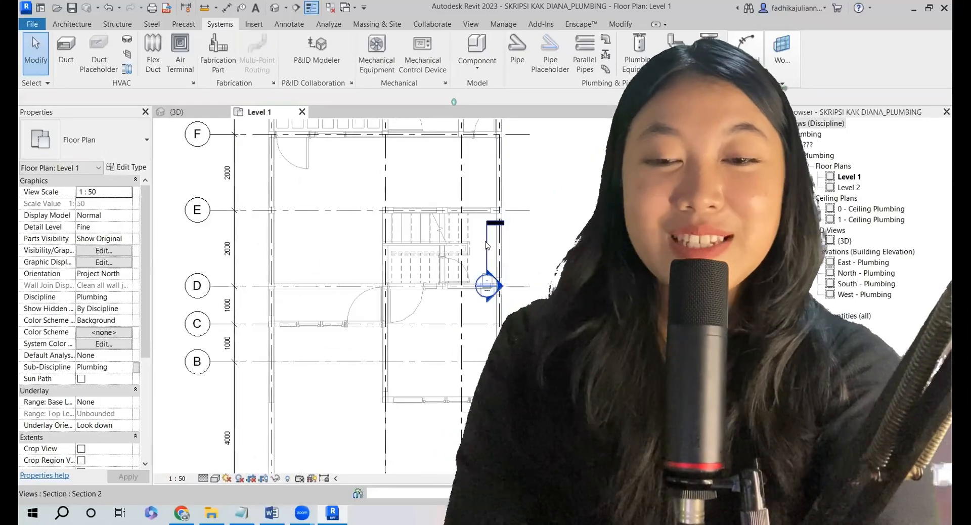
# - Delete the section marker beside the staircase at grid D on the Level 1 plan
pyautogui.click(493, 248)
pyautogui.press('Delete')
pyautogui.click(526, 297)
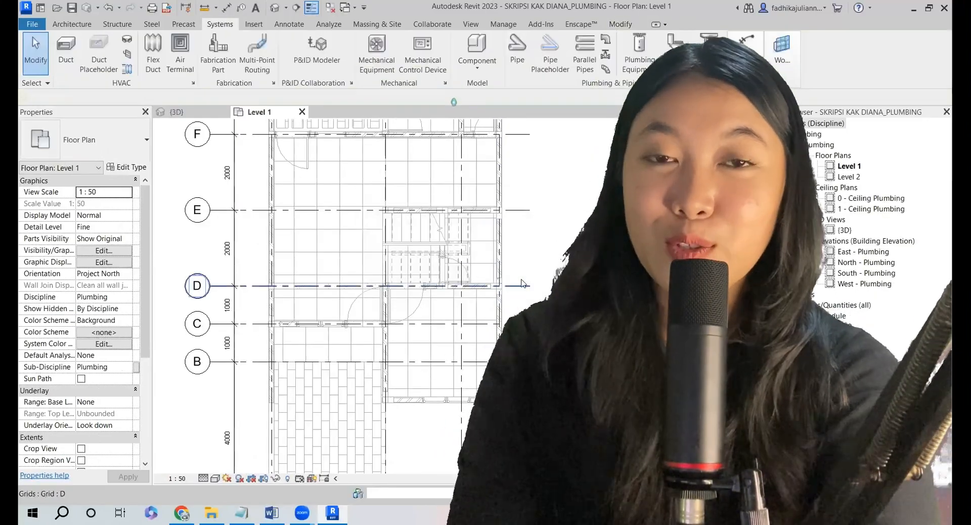
pyautogui.scroll(-3, 488, 289)
pyautogui.scroll(4, 478, 211)
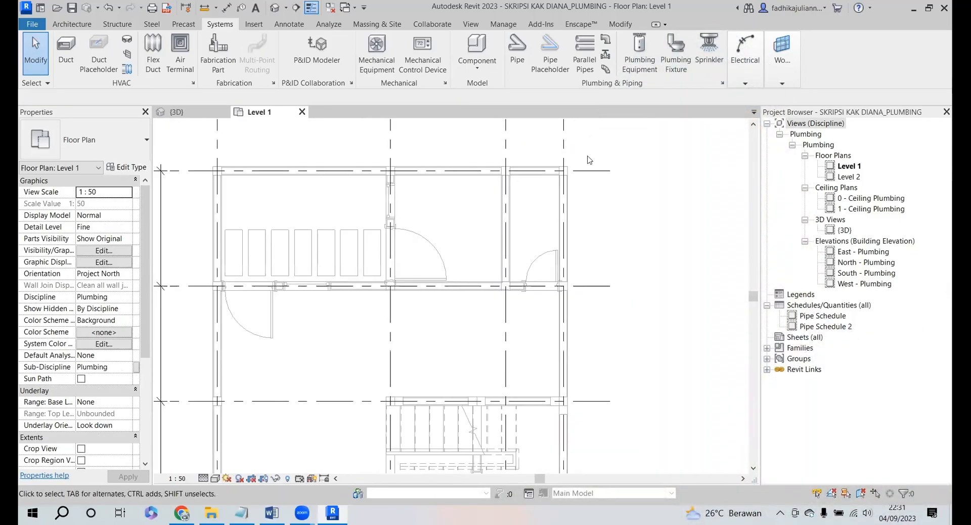
pyautogui.scroll(-3, 551, 192)
pyautogui.scroll(3, 556, 288)
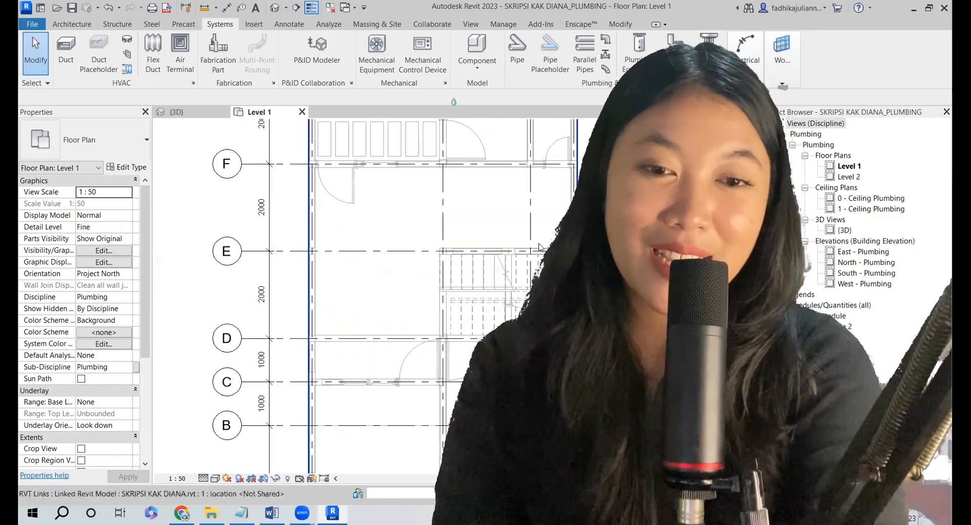
pyautogui.scroll(-2, 554, 276)
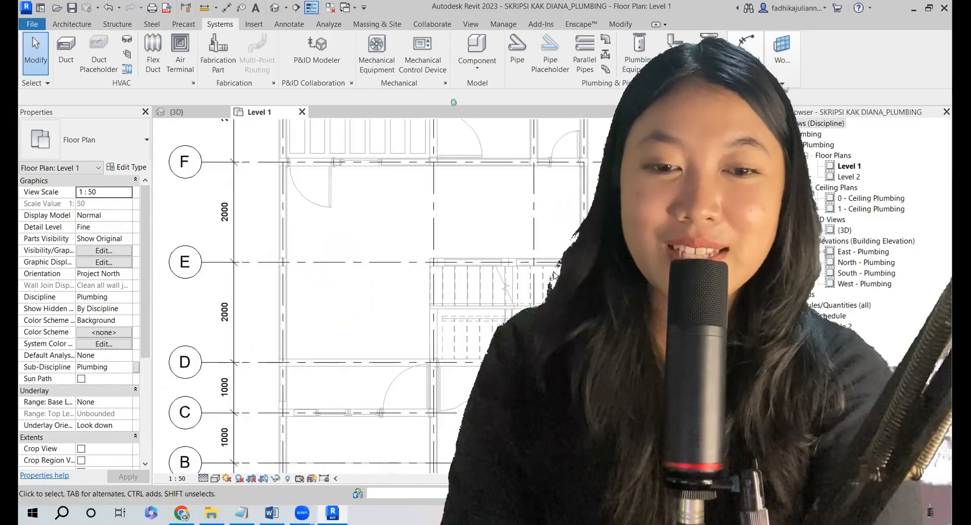
pyautogui.scroll(-4, 429, 207)
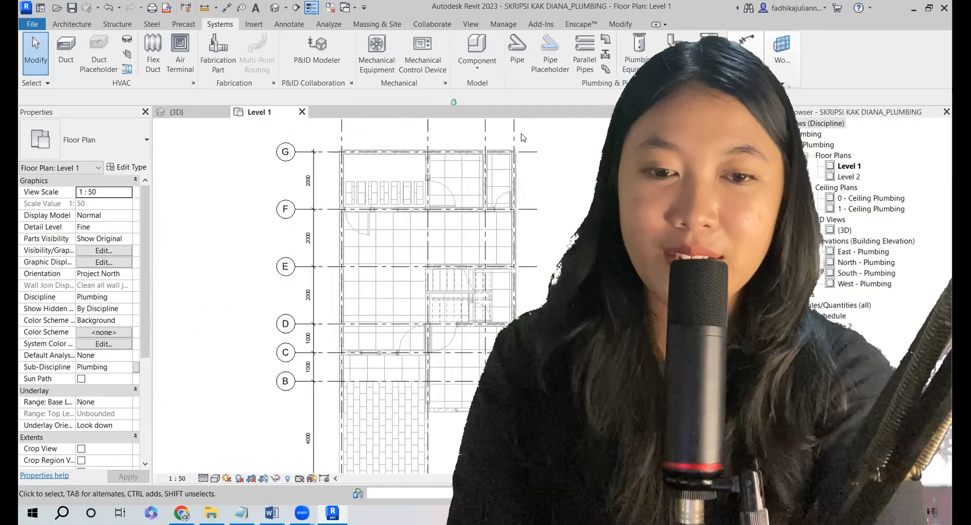
# - Start placing a component and choose the M_Water Closet - Flush Tank type Public - 6.1 Lpf
pyautogui.scroll(5, 522, 138)
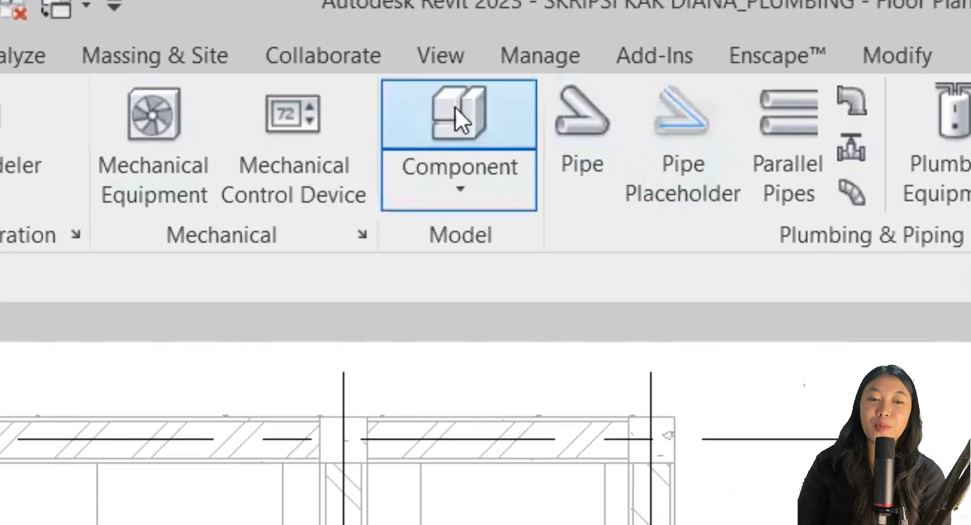
pyautogui.click(460, 120)
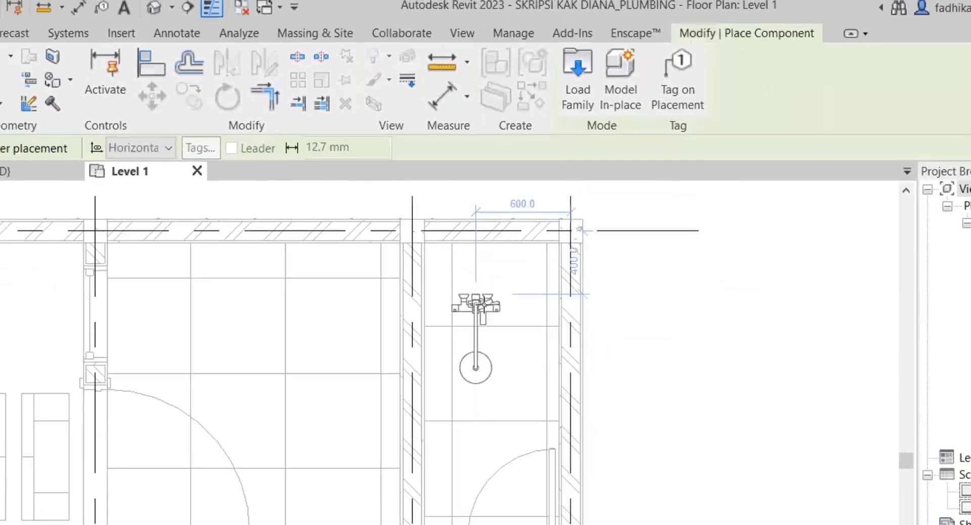
pyautogui.click(156, 141)
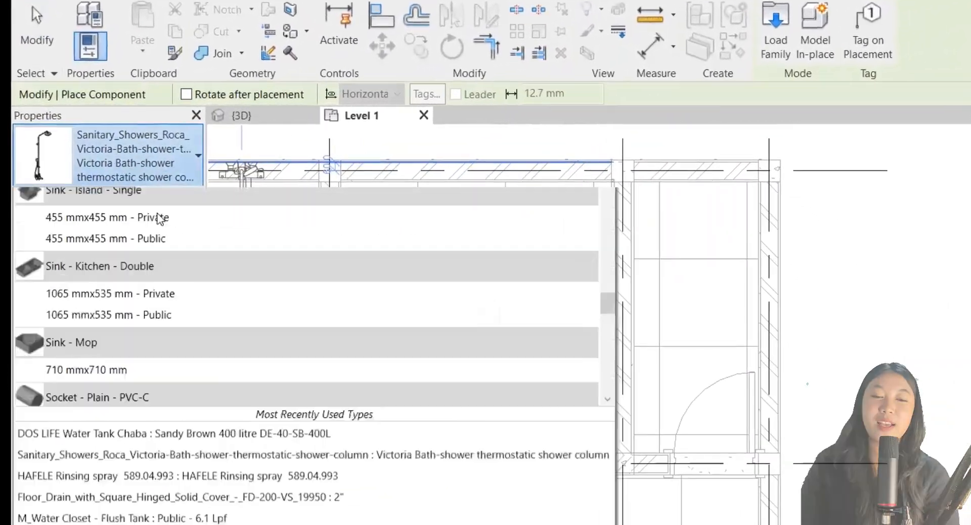
pyautogui.scroll(10, 161, 218)
pyautogui.scroll(-3, 174, 354)
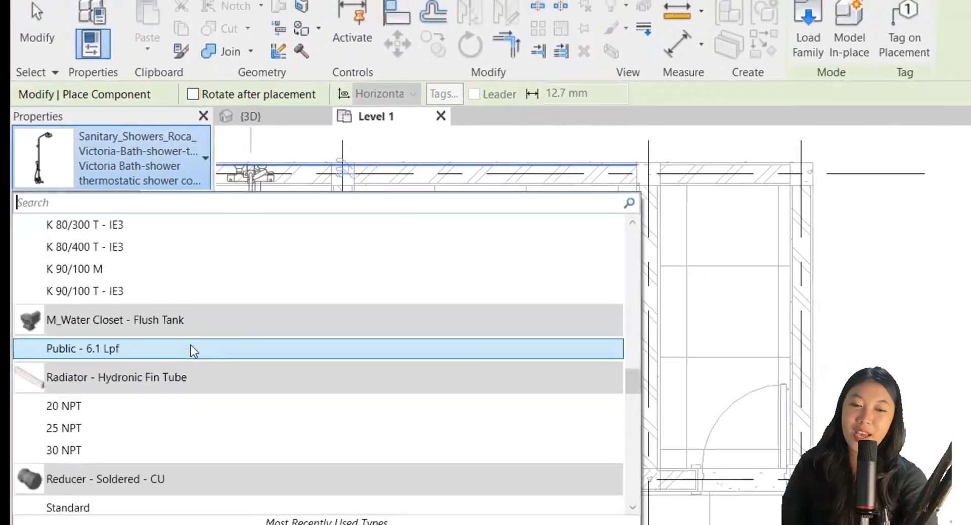
pyautogui.click(232, 413)
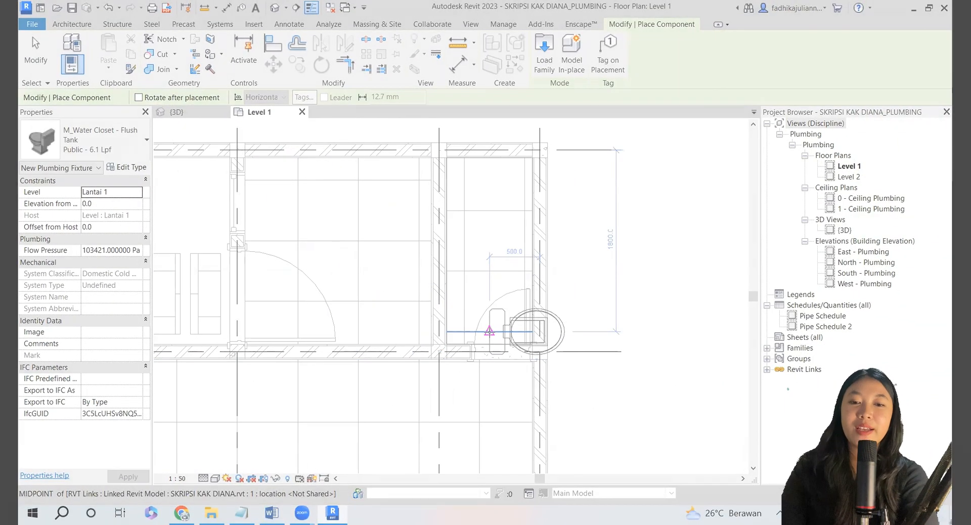
# - Rotate the water closet and place it with its tank against the upper wall of the small bathroom
pyautogui.press('space')
pyautogui.press('space')
pyautogui.press('space')
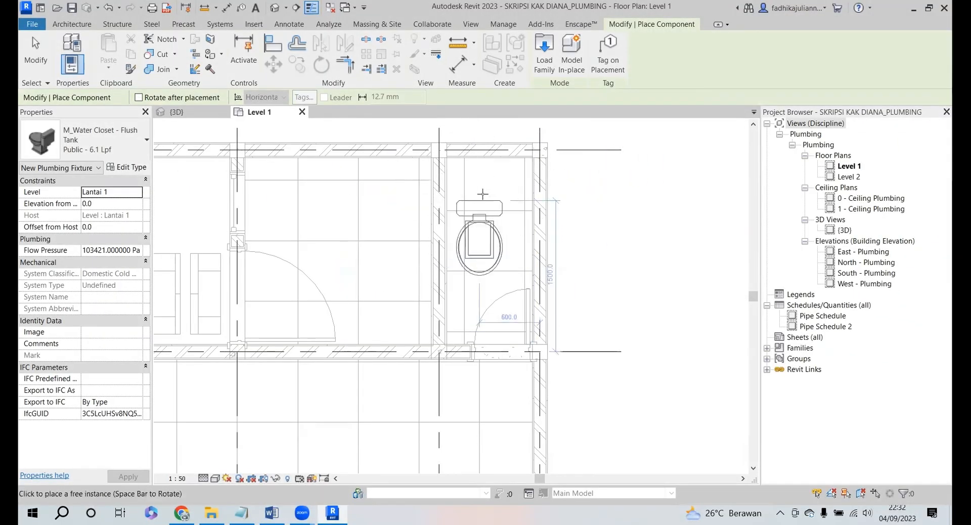
pyautogui.click(503, 163)
pyautogui.press('Escape')
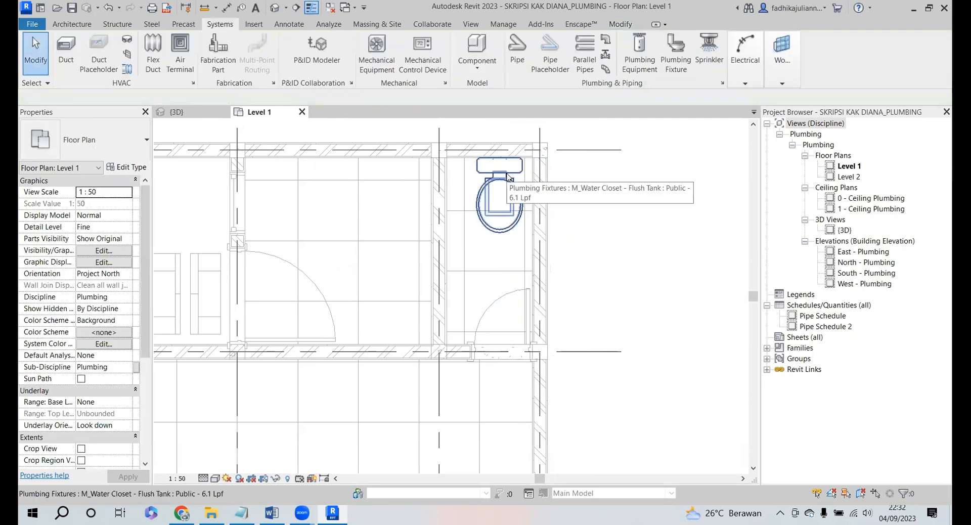
pyautogui.click(507, 175)
pyautogui.click(462, 197)
# - Draw a vertical section line through the small bathroom between the water closet and the right wall, facing the fixture
pyautogui.scroll(-1, 462, 258)
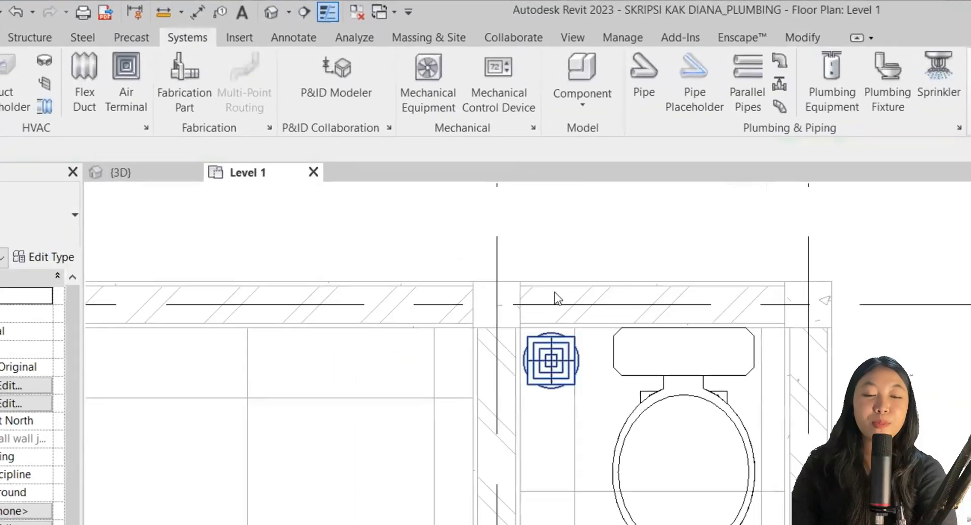
pyautogui.scroll(-2, 487, 359)
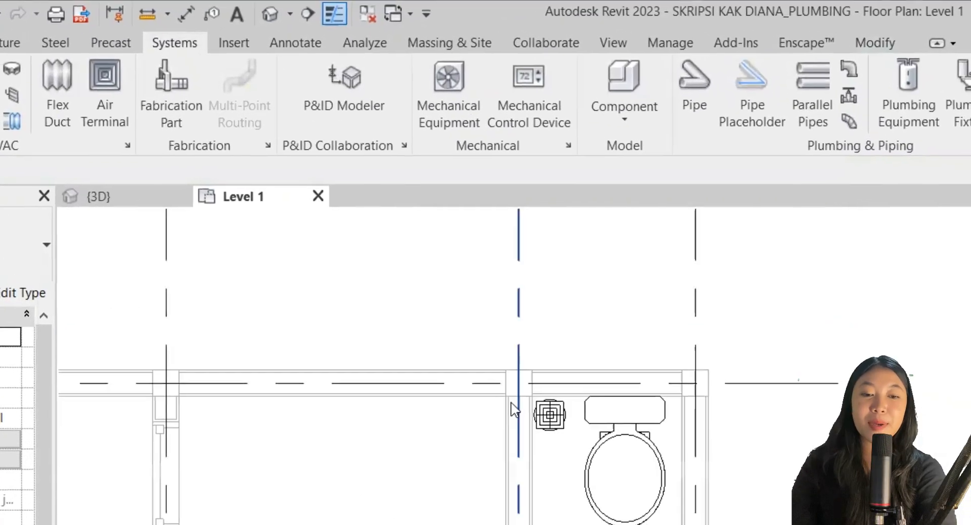
pyautogui.click(303, 12)
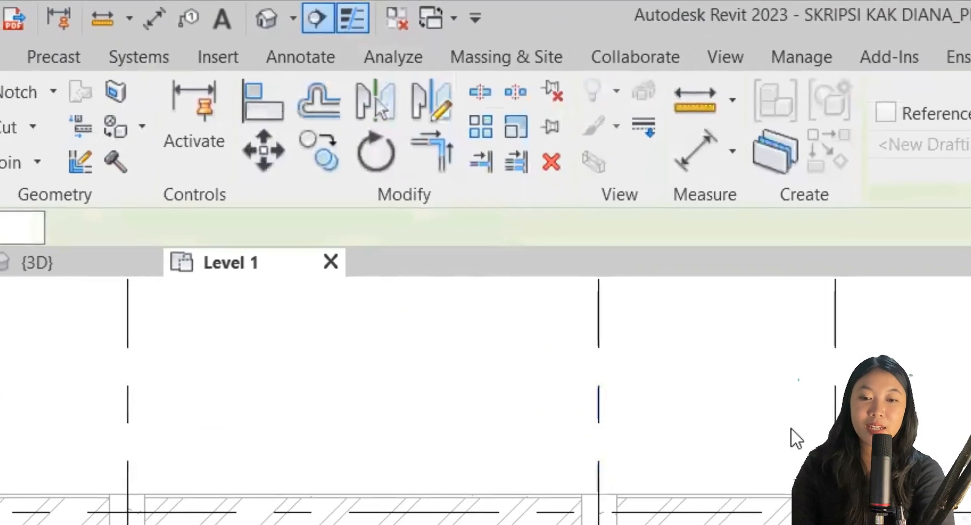
pyautogui.click(817, 424)
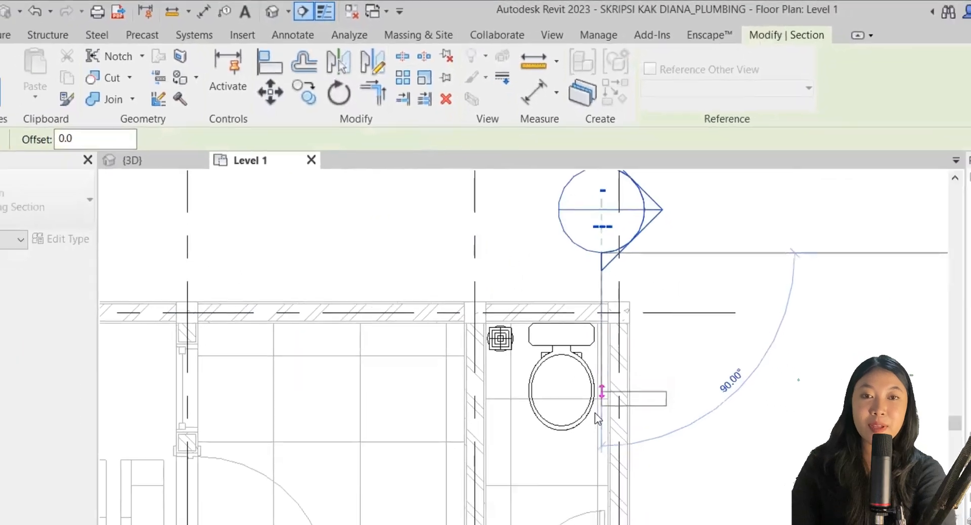
pyautogui.press('Escape')
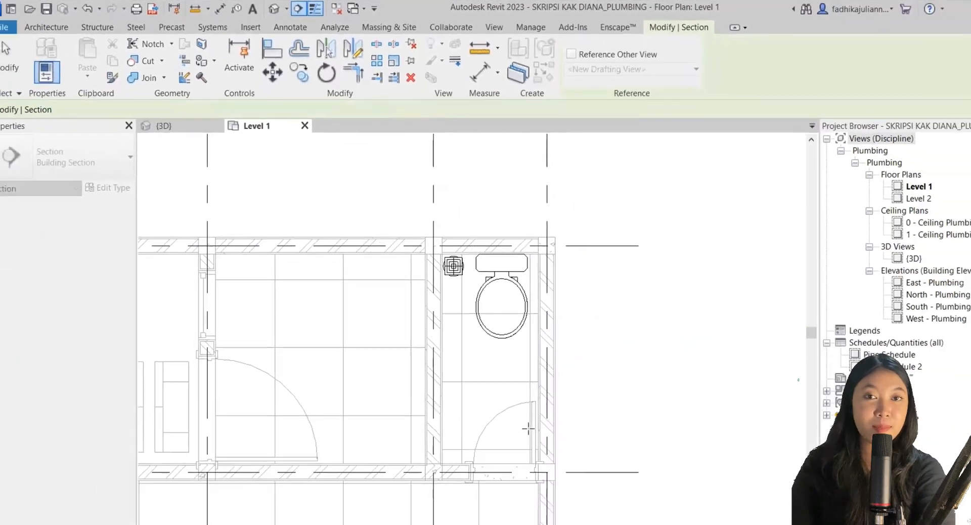
pyautogui.click(503, 395)
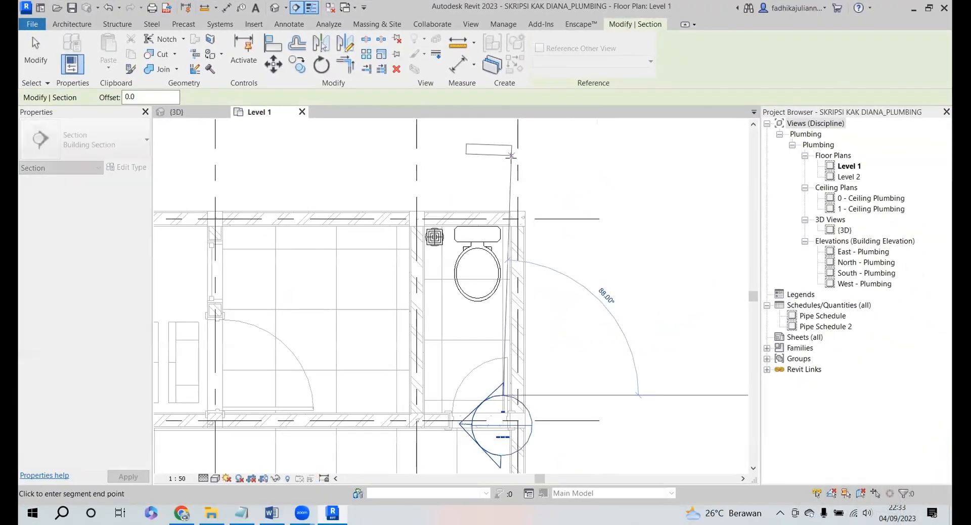
pyautogui.click(510, 156)
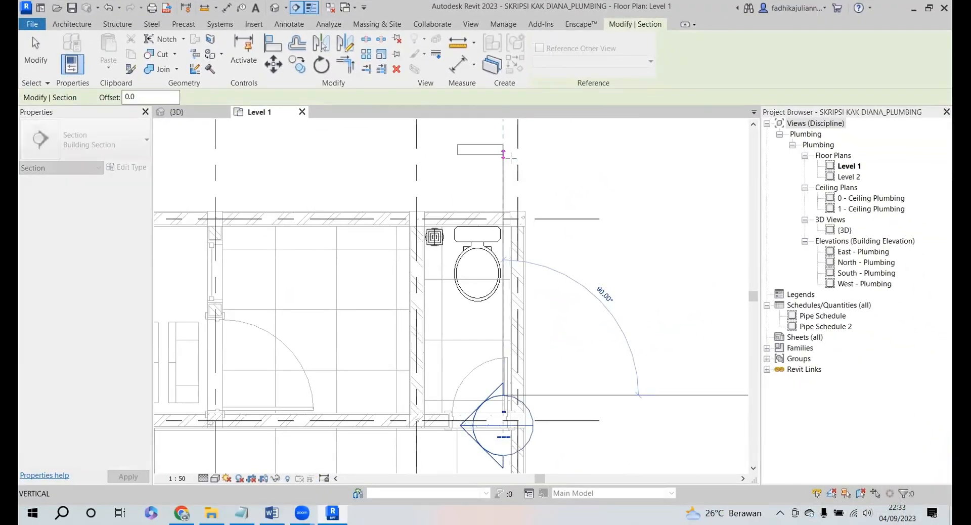
pyautogui.press('Escape')
pyautogui.press('Escape')
# - Reduce the section's far clip offset to about 779 mm, reaching the bathroom's opposite wall, and go to its section view
pyautogui.click(504, 317)
pyautogui.scroll(-3, 504, 317)
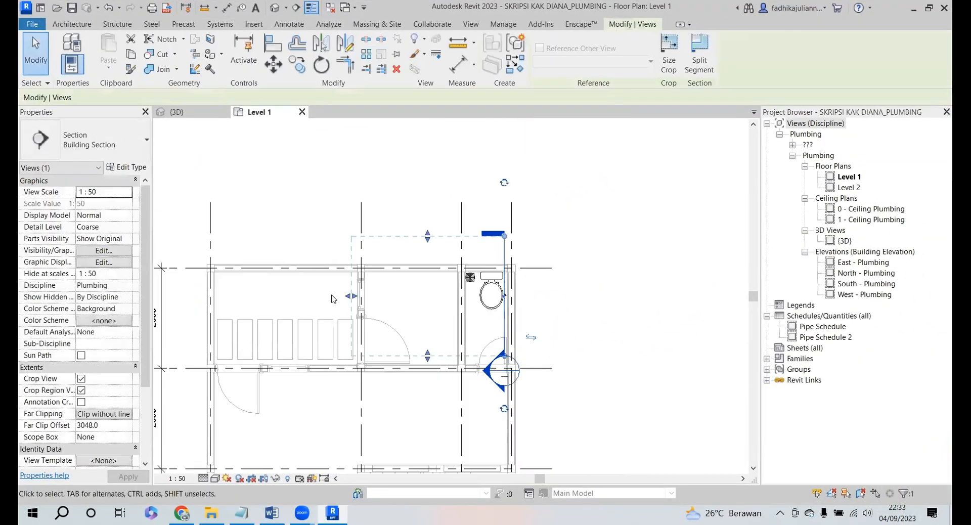
pyautogui.scroll(4, 498, 324)
pyautogui.rightClick(509, 317)
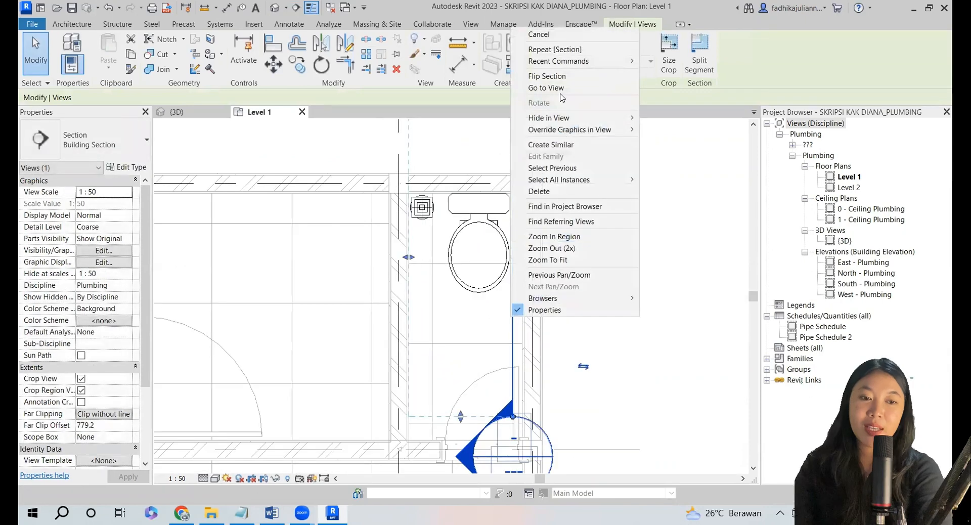
pyautogui.click(557, 88)
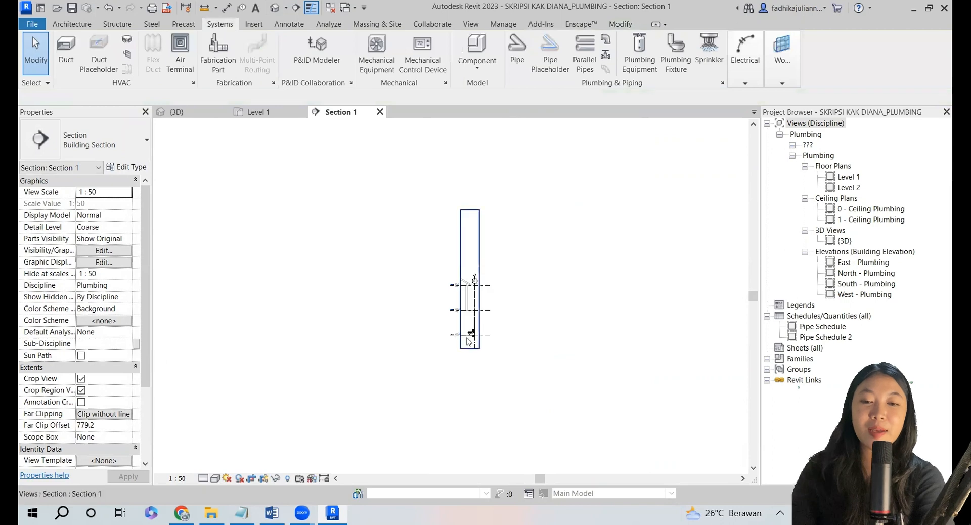
# - Align the base of the water closet with the top surface of the linked floor
pyautogui.scroll(8, 467, 338)
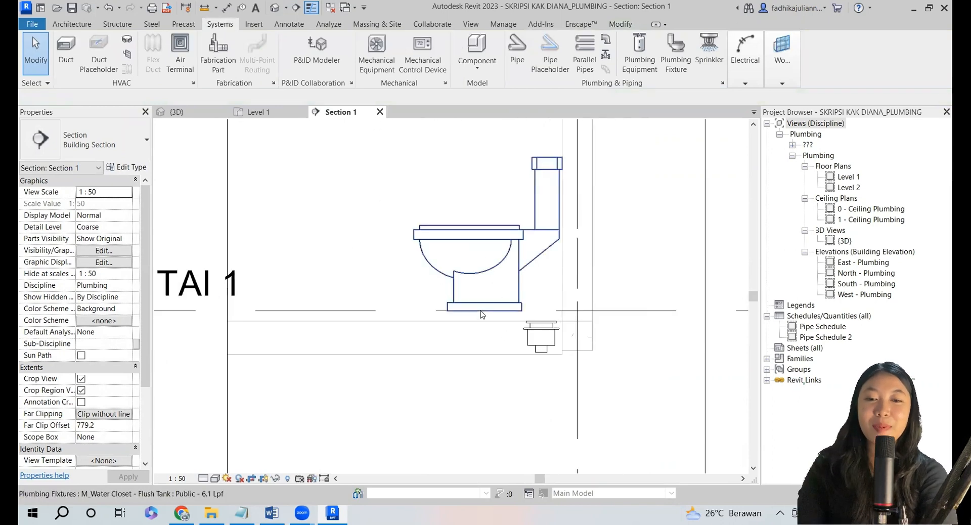
pyautogui.click(497, 325)
pyautogui.scroll(2, 497, 324)
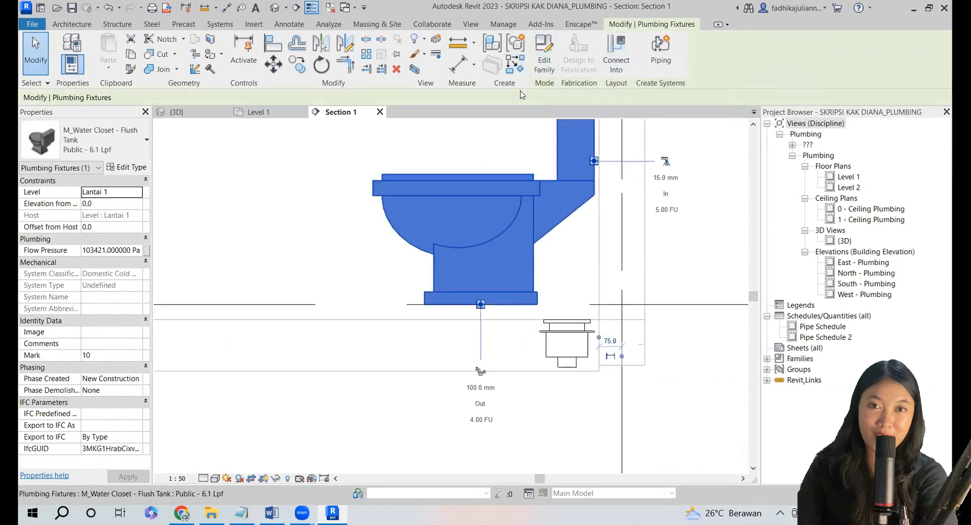
pyautogui.press('Escape')
pyautogui.press('a')
pyautogui.press('l')
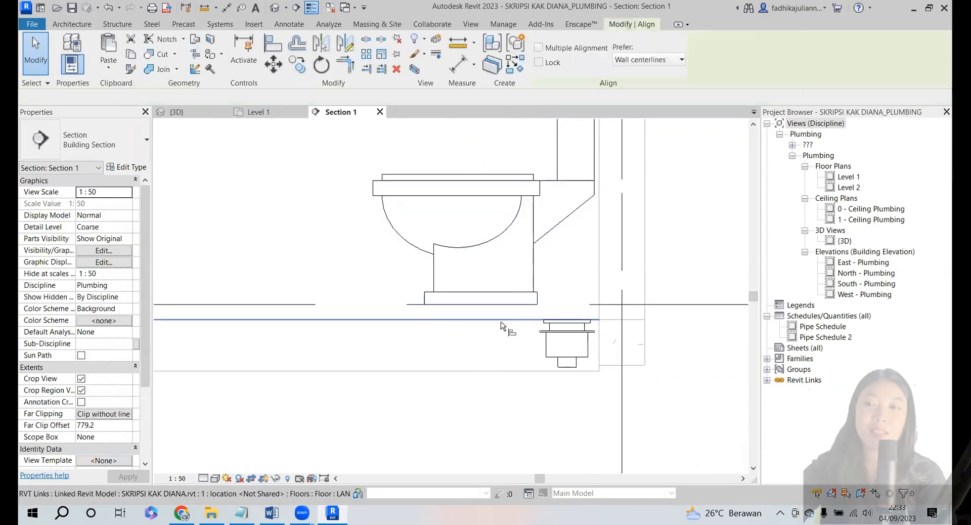
pyautogui.click(504, 304)
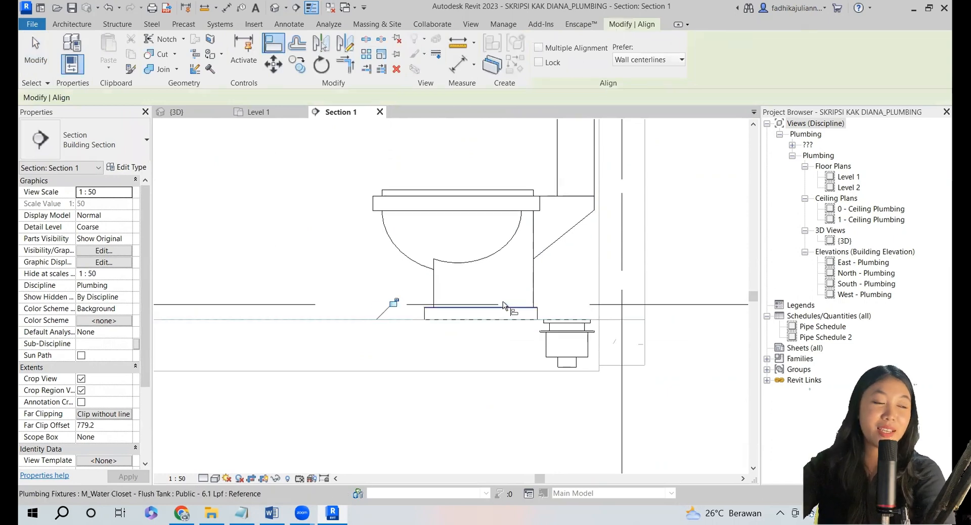
pyautogui.press('Escape')
pyautogui.press('Escape')
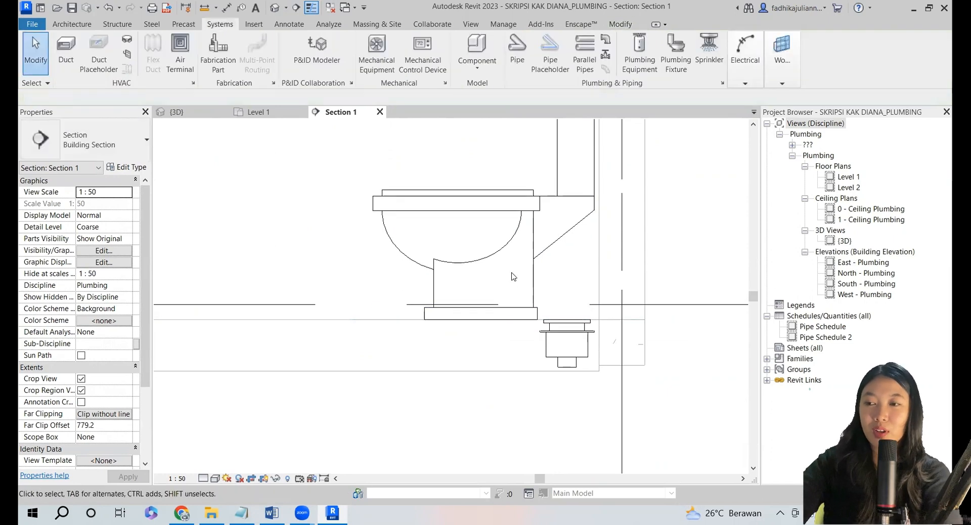
# - Start pipe placement from the water closet's 100 mm outlet and set pipe type PIPA AIR KOTOR with system type Sewage Water
pyautogui.click(510, 218)
pyautogui.scroll(-2, 510, 218)
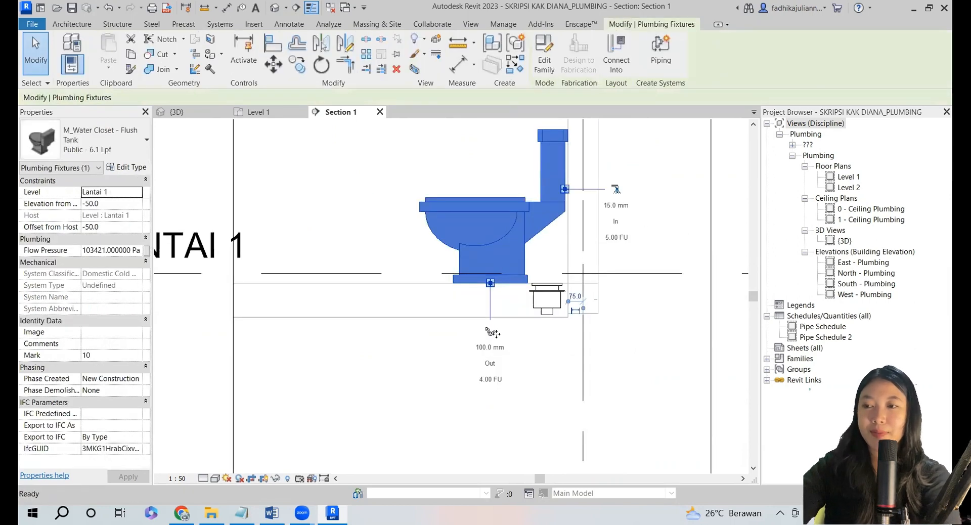
pyautogui.click(490, 332)
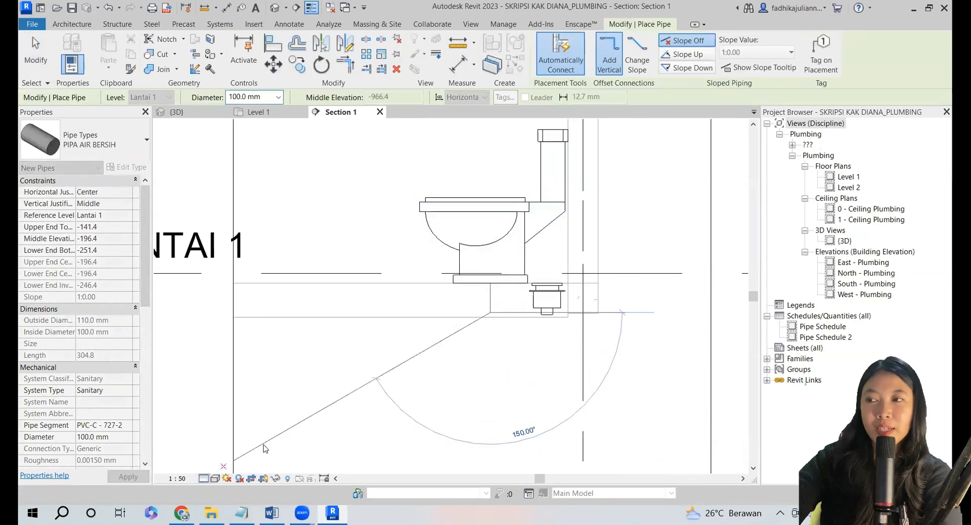
pyautogui.rightClick(198, 435)
pyautogui.click(215, 441)
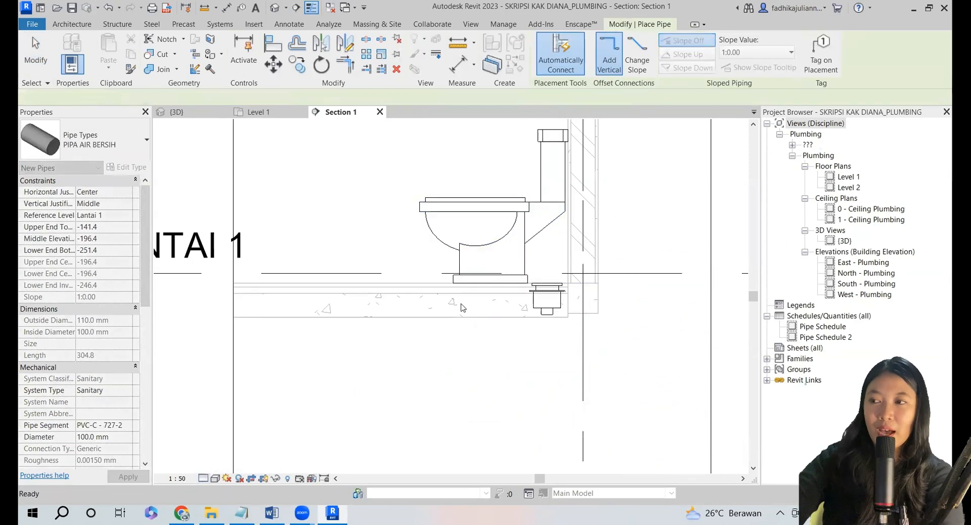
pyautogui.click(123, 153)
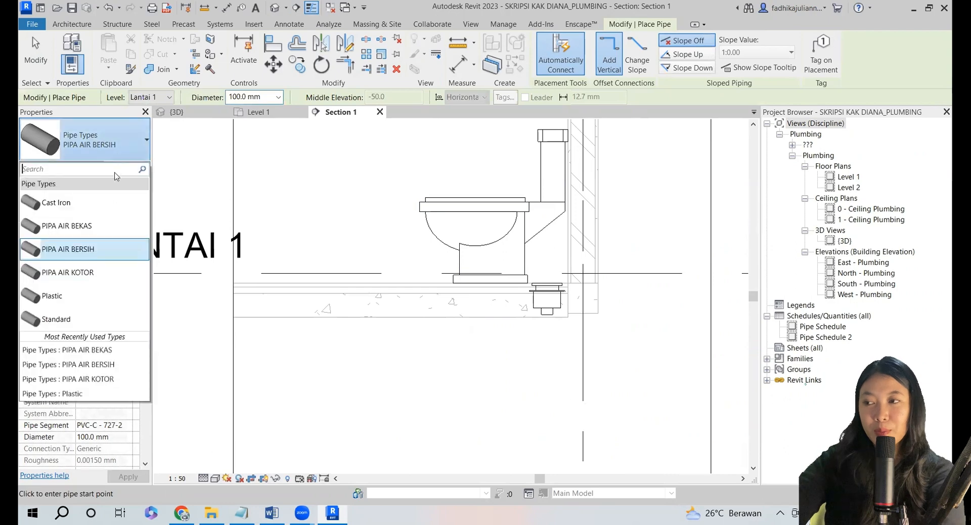
pyautogui.click(100, 274)
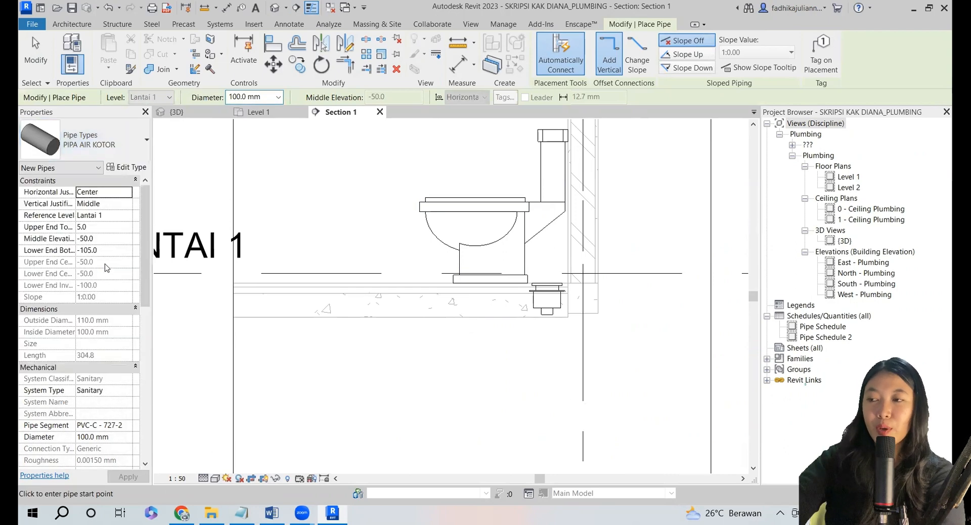
pyautogui.click(128, 390)
pyautogui.click(120, 431)
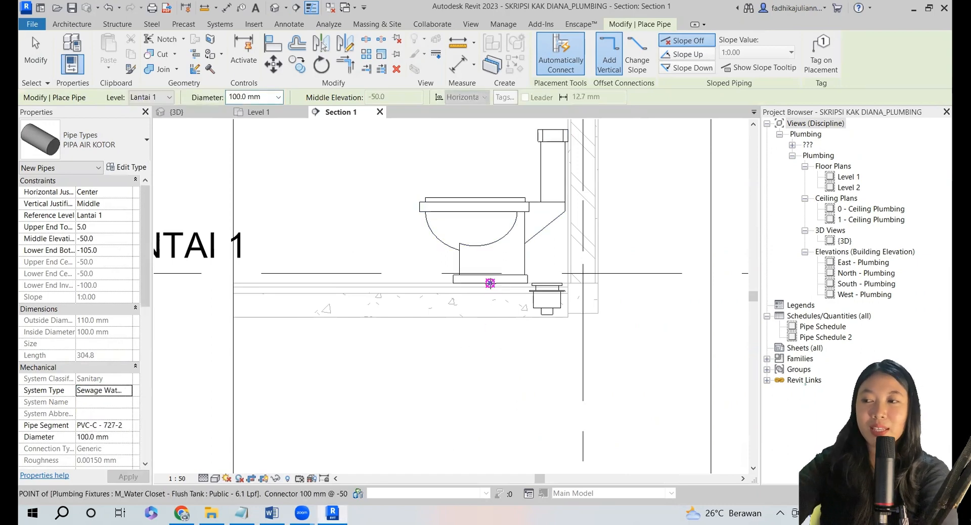
pyautogui.click(490, 311)
pyautogui.click(488, 383)
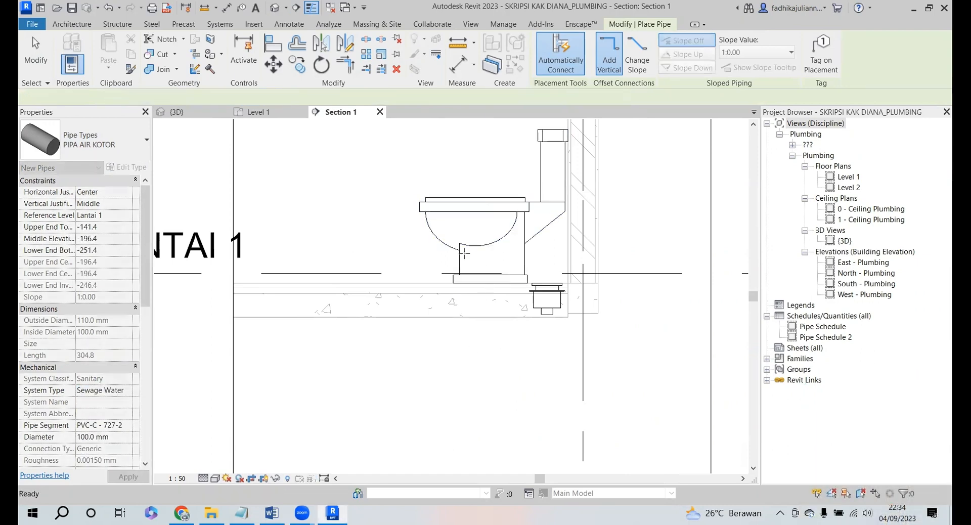
pyautogui.press('Escape')
pyautogui.press('Escape')
# - Draw a vertical sewage pipe about 460 mm long straight down from the water closet's outlet
pyautogui.click(504, 212)
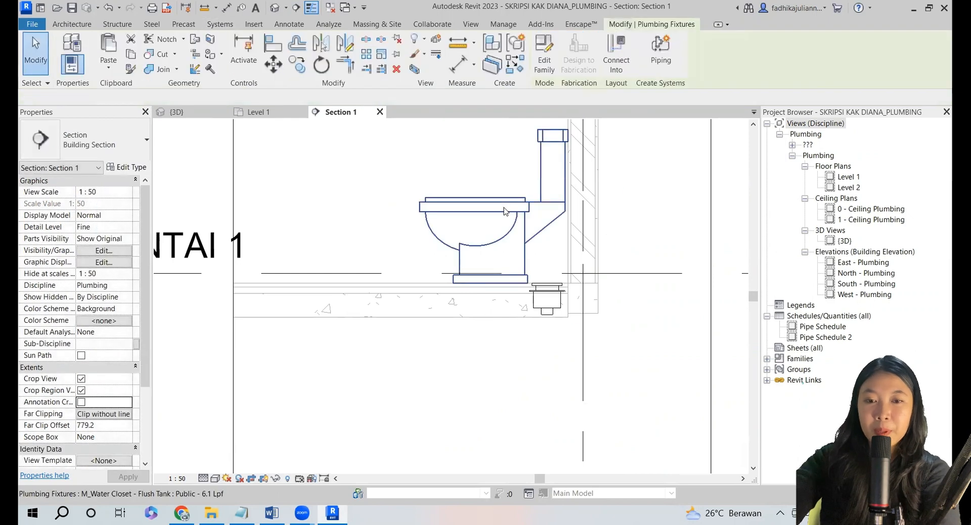
pyautogui.click(490, 332)
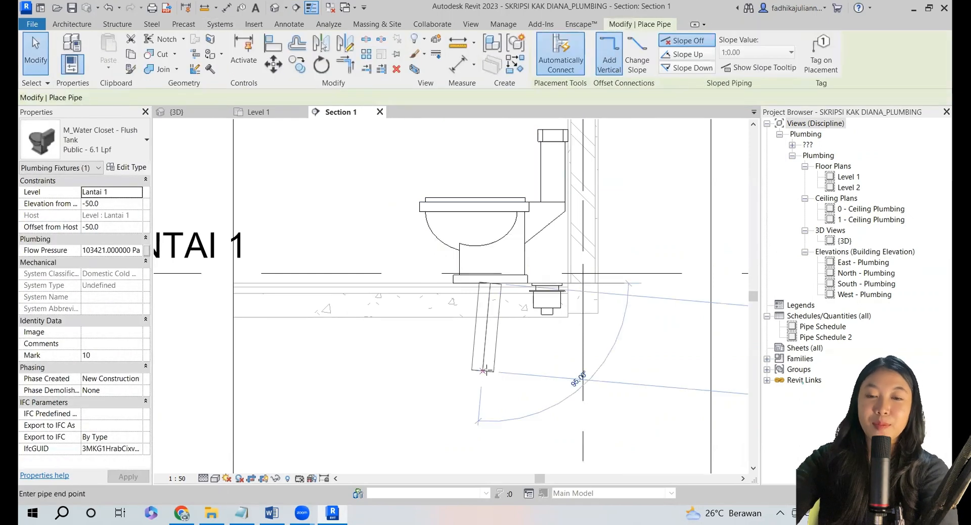
pyautogui.click(508, 358)
pyautogui.press('Escape')
pyautogui.press('Escape')
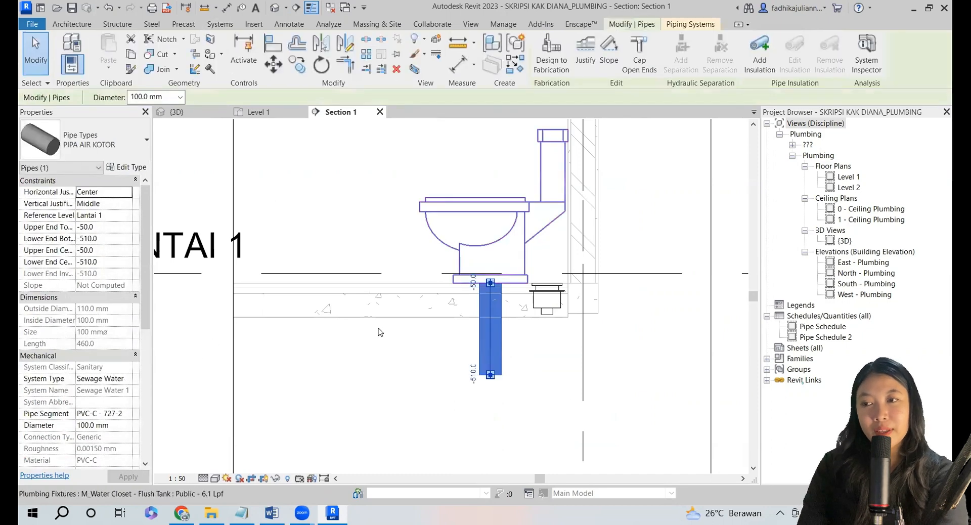
pyautogui.press('Escape')
# - Draw a horizontal section line on Level 1 from the adjacent room through the small bathroom, facing the water closet
pyautogui.click(175, 112)
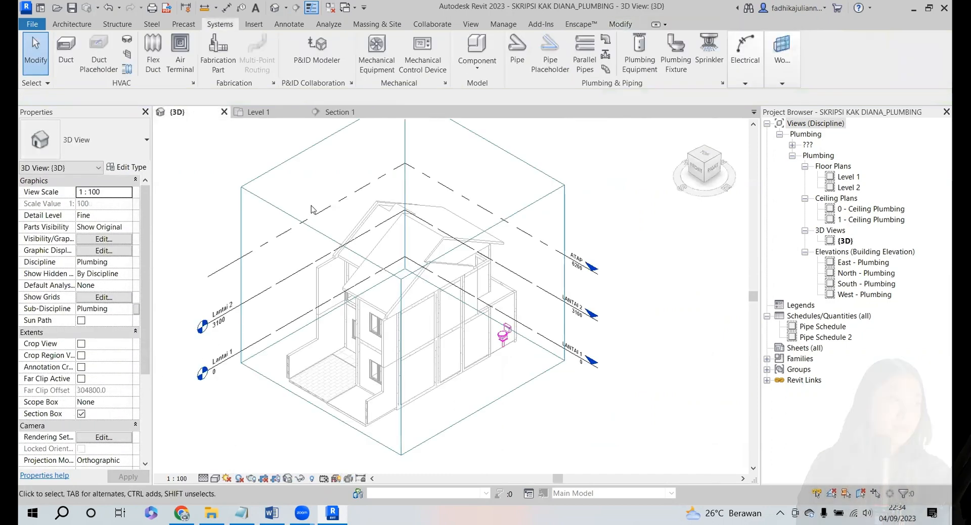
pyautogui.click(270, 113)
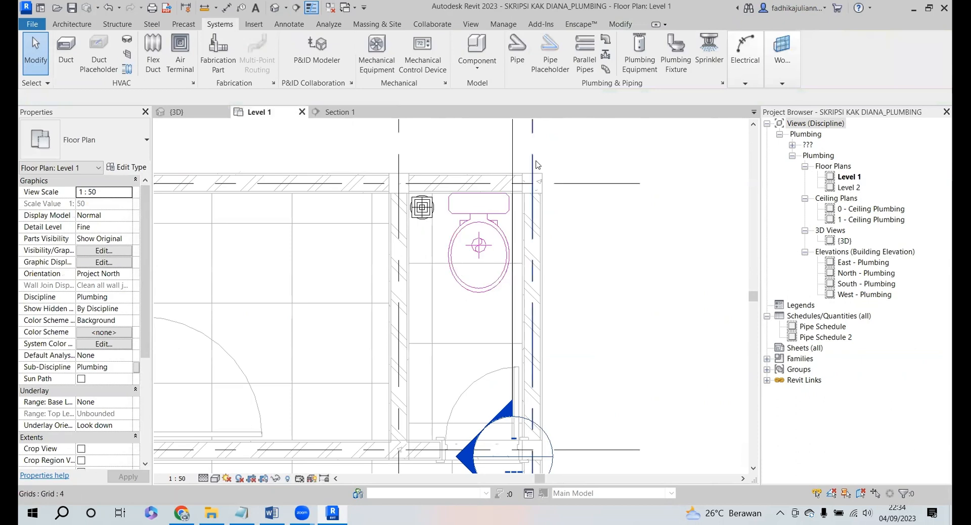
pyautogui.click(296, 7)
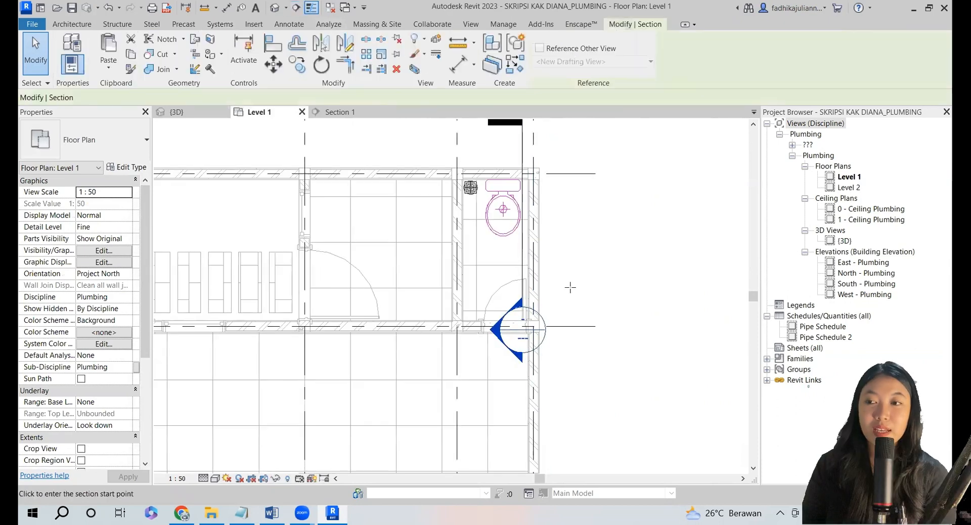
pyautogui.click(587, 261)
pyautogui.press('Escape')
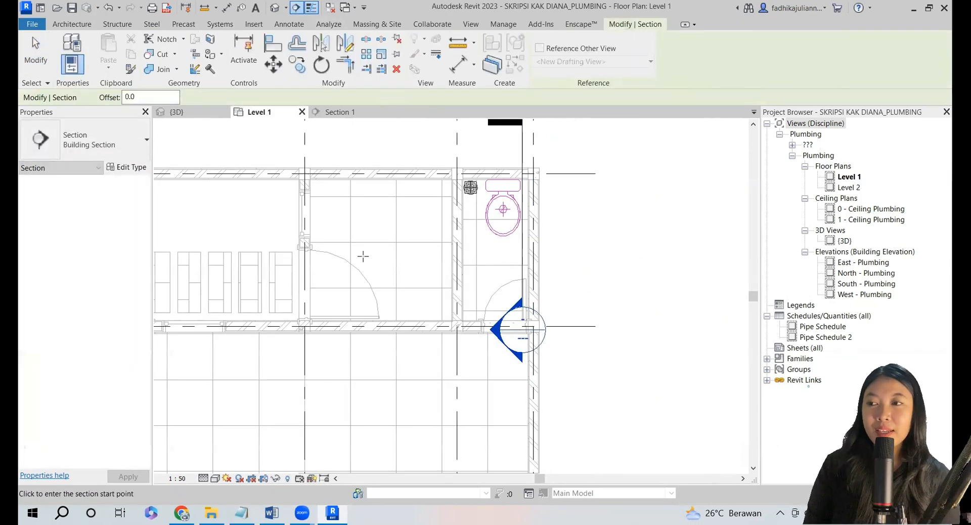
pyautogui.click(375, 256)
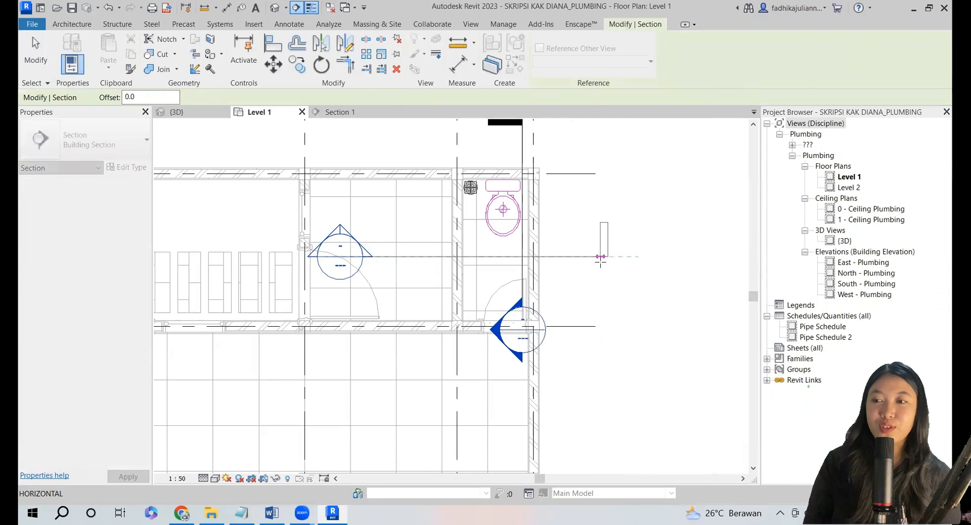
pyautogui.click(600, 257)
pyautogui.press('Escape')
pyautogui.press('Escape')
# - Reduce the new section's far clip offset to about 1068 mm and go to its section view
pyautogui.scroll(-2, 521, 263)
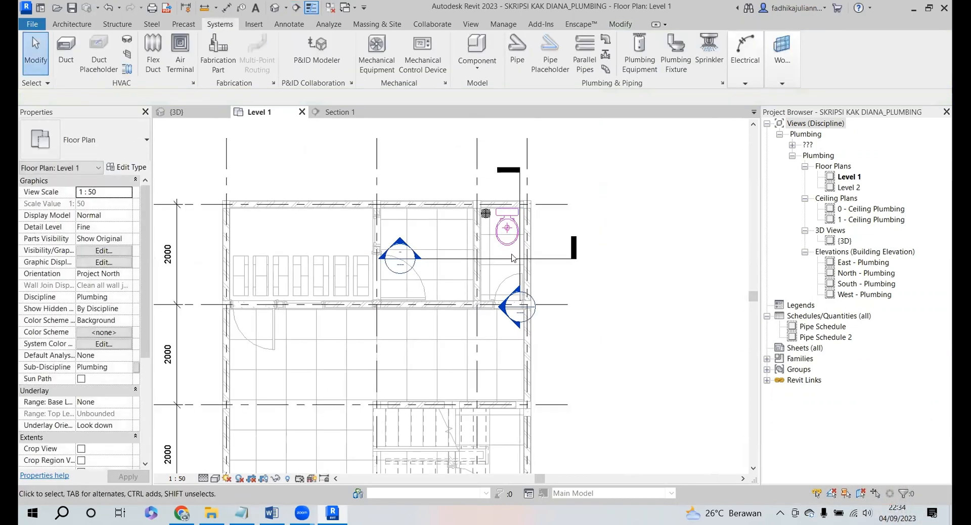
pyautogui.click(513, 258)
pyautogui.scroll(3, 513, 258)
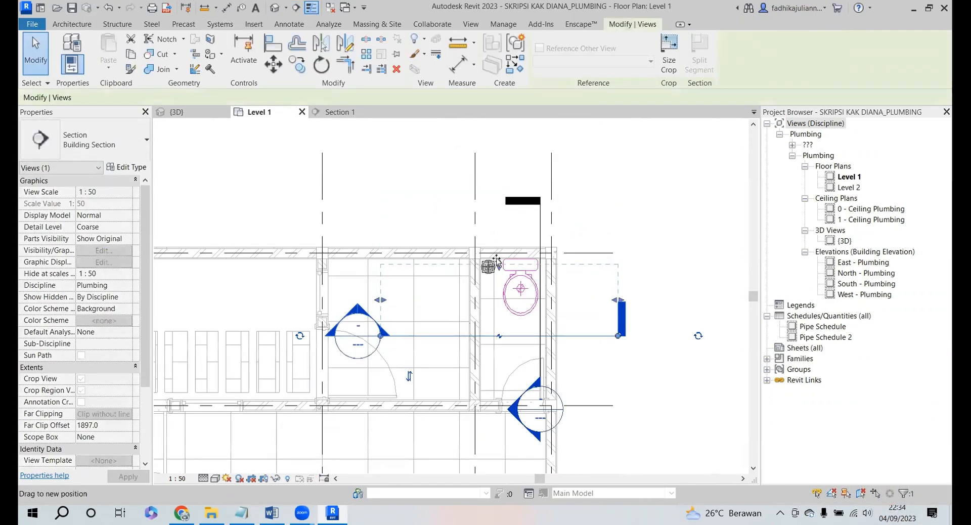
pyautogui.rightClick(534, 335)
pyautogui.click(575, 107)
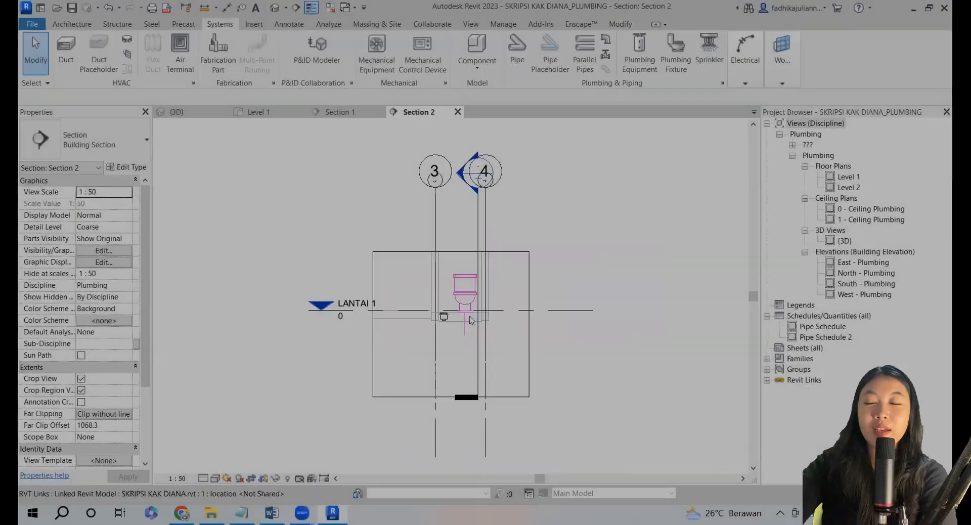
# - Set the new section view's detail level to Fine
pyautogui.scroll(5, 320, 444)
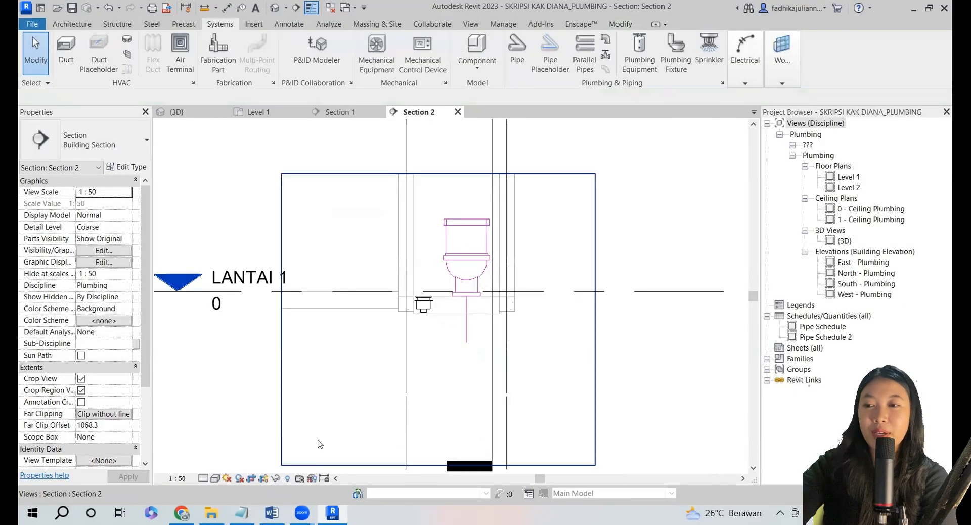
pyautogui.click(202, 478)
pyautogui.click(213, 466)
pyautogui.scroll(2, 480, 346)
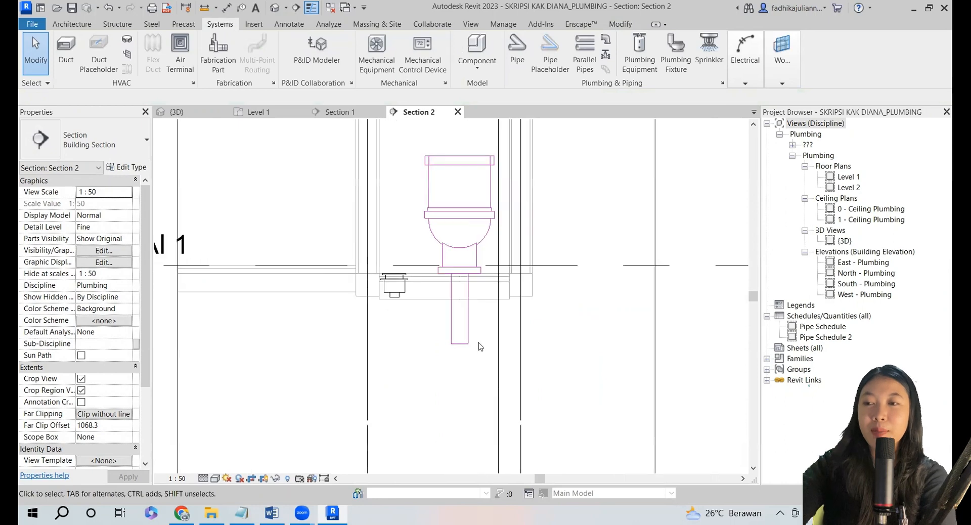
# - Lengthen the vertical pipe to about 640 mm and run a horizontal pipe about 959 mm long from its lower end beneath the adjacent room
pyautogui.click(459, 334)
pyautogui.moveTo(459, 344); pyautogui.dragTo(458, 370)
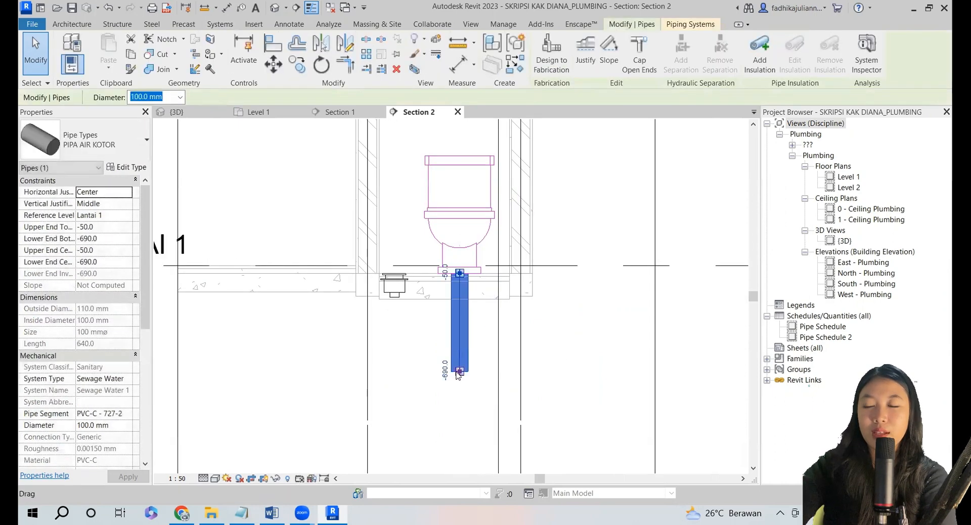
pyautogui.rightClick(459, 372)
pyautogui.click(502, 125)
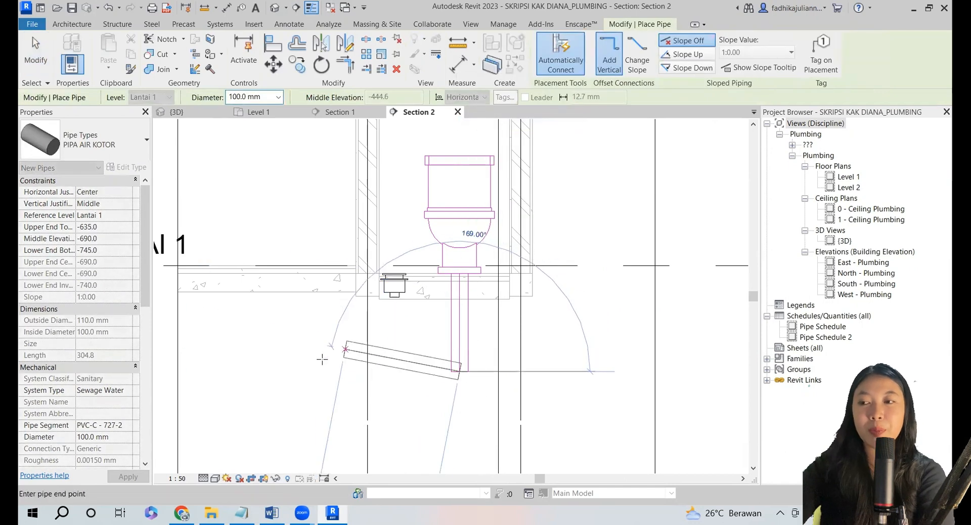
pyautogui.click(294, 371)
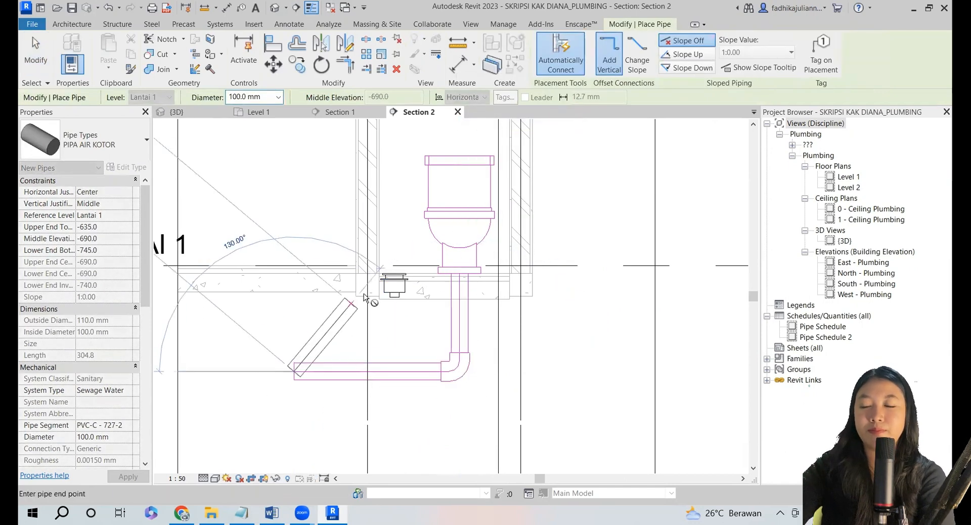
pyautogui.press('Escape')
pyautogui.press('Escape')
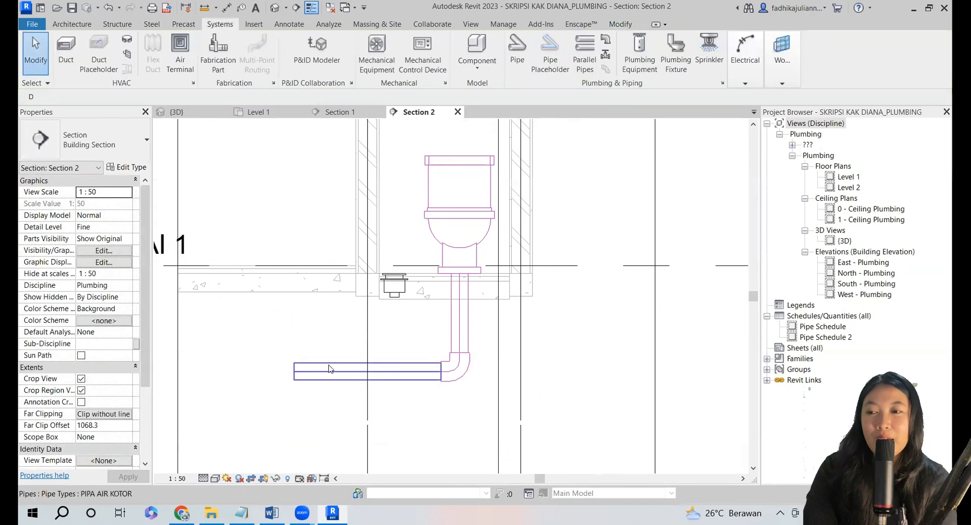
# - Set the elevation of the horizontal pipe's free end to -689.5 mm
pyautogui.click(329, 368)
pyautogui.scroll(-3, 445, 371)
pyautogui.scroll(2, 483, 375)
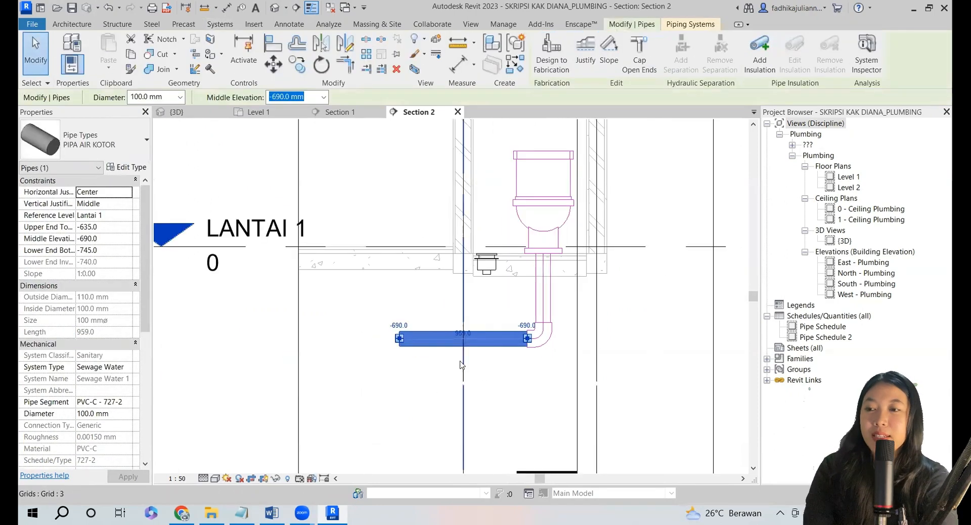
pyautogui.click(410, 326)
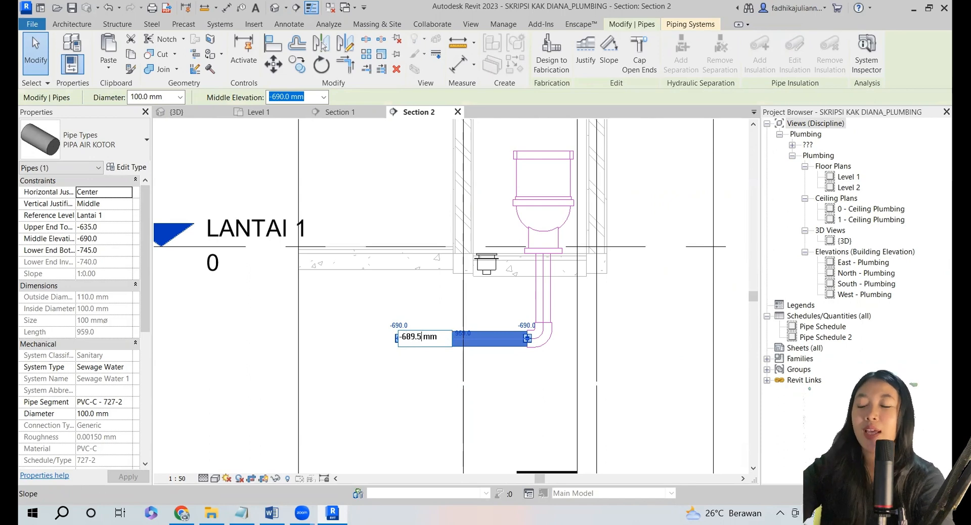
pyautogui.press('Return')
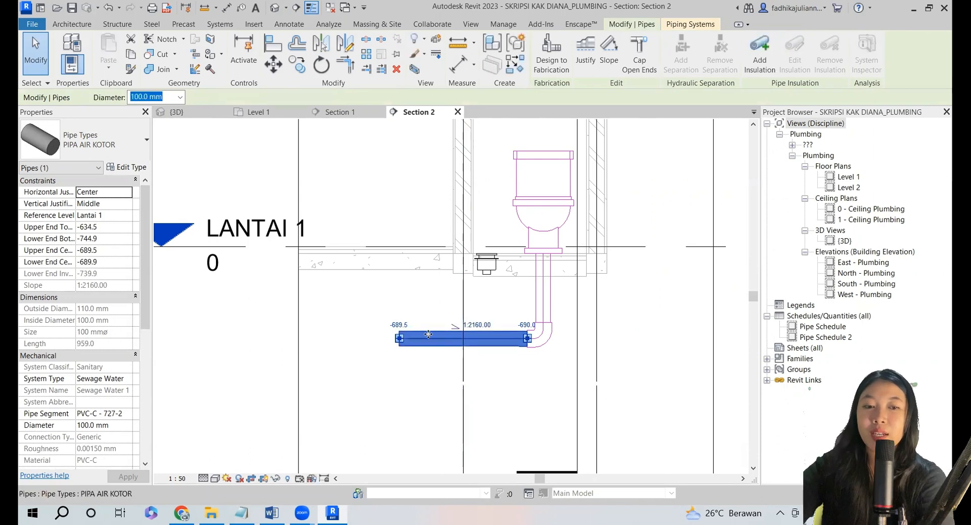
pyautogui.click(429, 314)
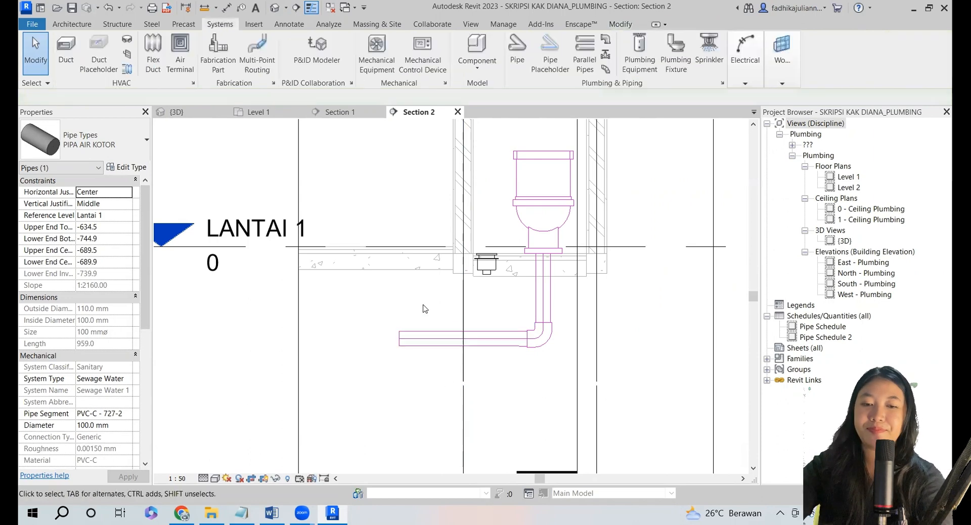
# - Move the vertical section line on Level 1 into the adjacent room across the horizontal pipe and go to its section view
pyautogui.click(255, 112)
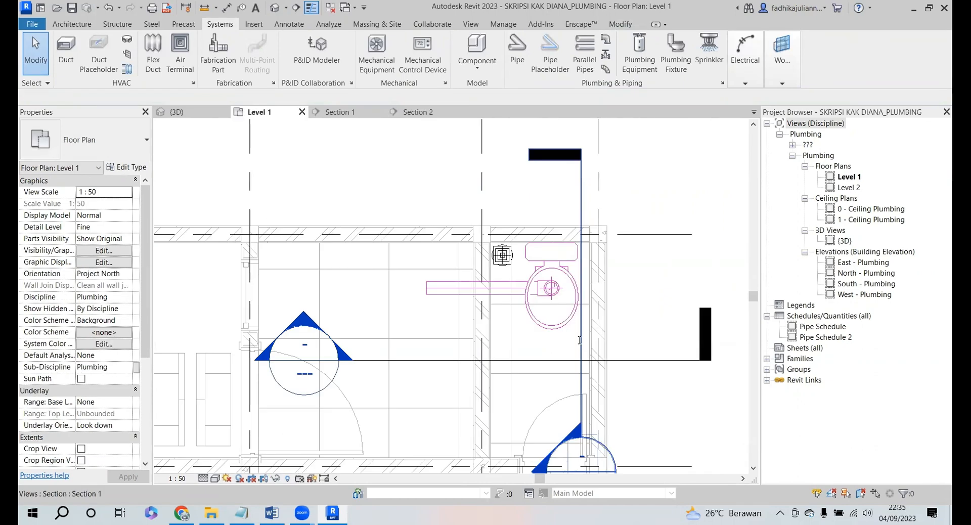
pyautogui.click(454, 347)
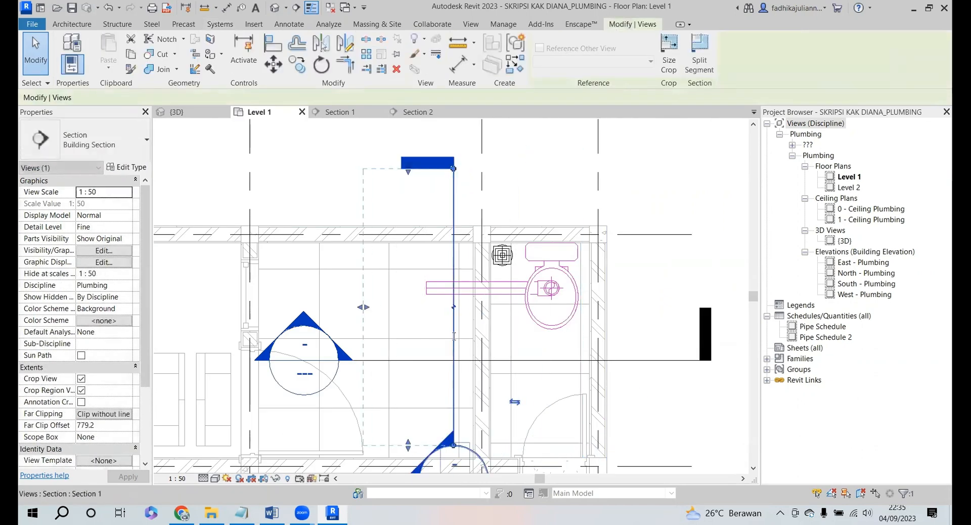
pyautogui.rightClick(454, 335)
pyautogui.click(523, 107)
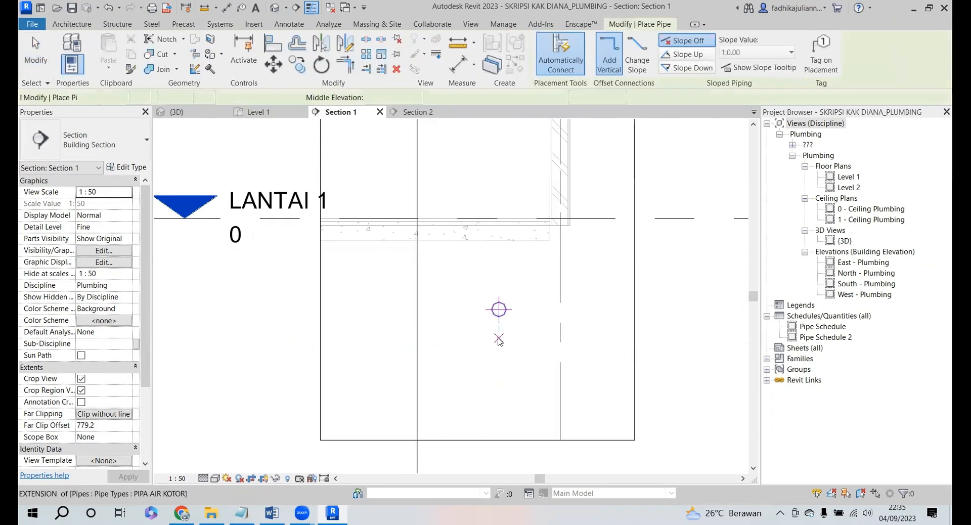
# - Draw a level sewage pipe about 1240 mm long at about -906 mm elevation, starting directly below the outlet pipe and running away from the wall
pyautogui.click(499, 338)
pyautogui.click(336, 338)
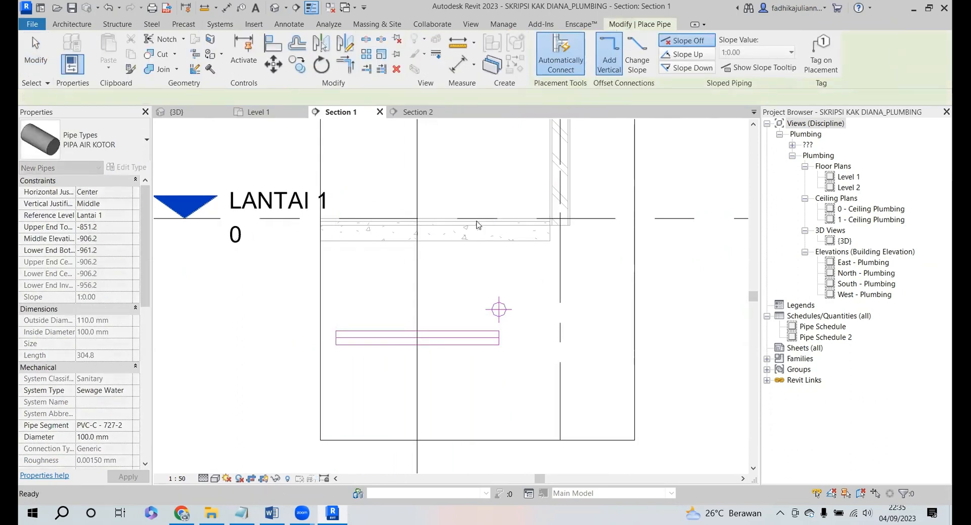
pyautogui.press('Escape')
pyautogui.press('Escape')
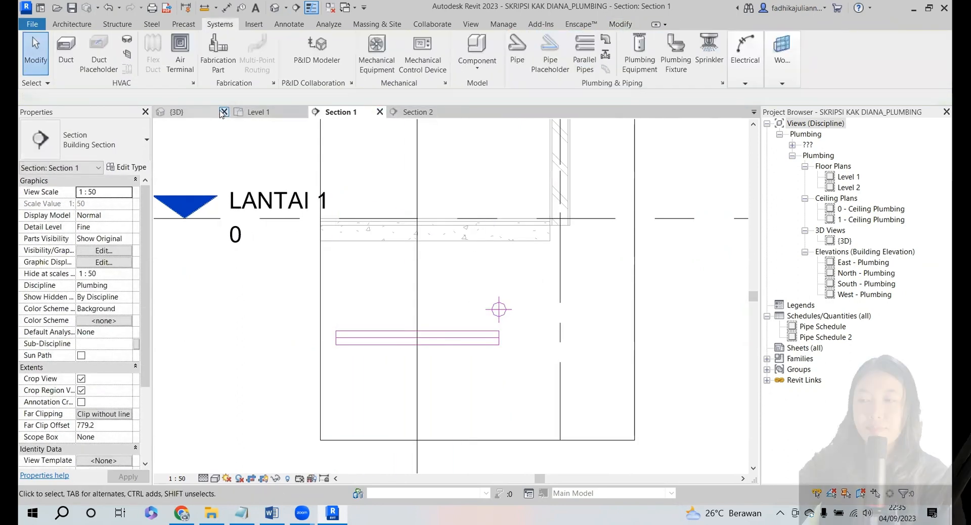
# - Move the lower pipe on Level 1 about 440 mm away from the bathroom, past the outlet pipe's free end
pyautogui.click(250, 112)
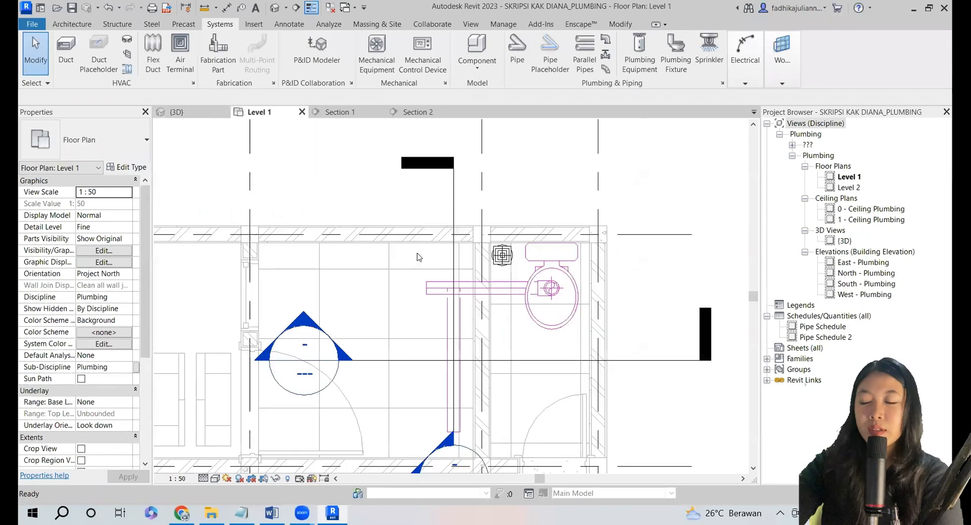
pyautogui.click(448, 315)
pyautogui.scroll(2, 448, 314)
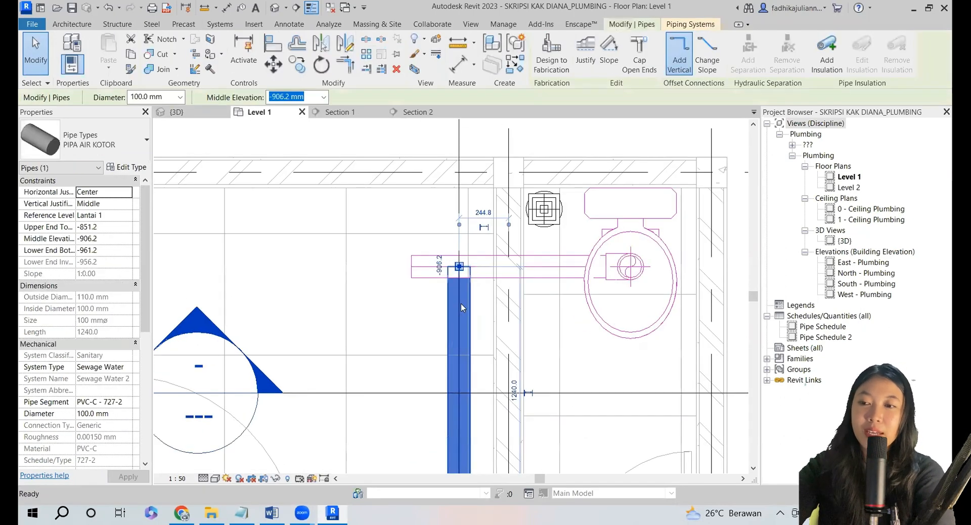
pyautogui.press('m')
pyautogui.press('v')
pyautogui.click(457, 312)
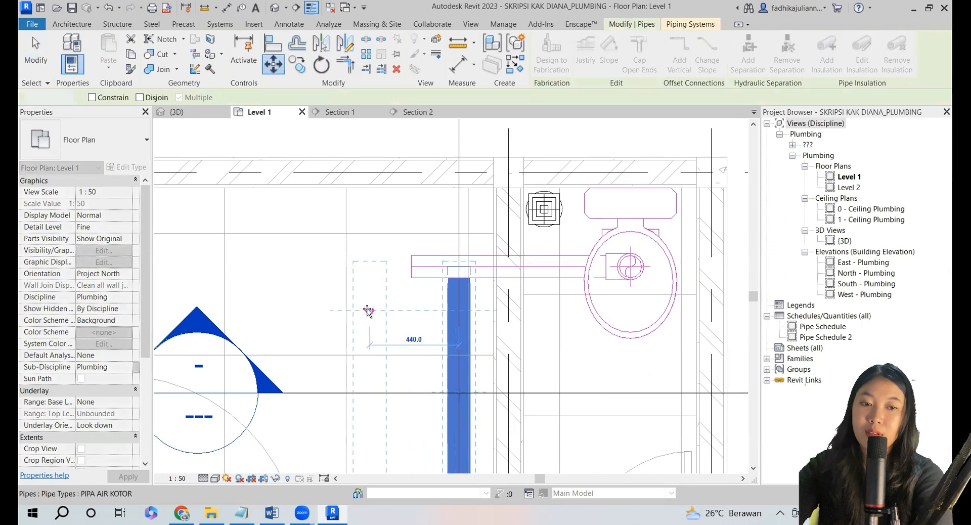
pyautogui.click(368, 310)
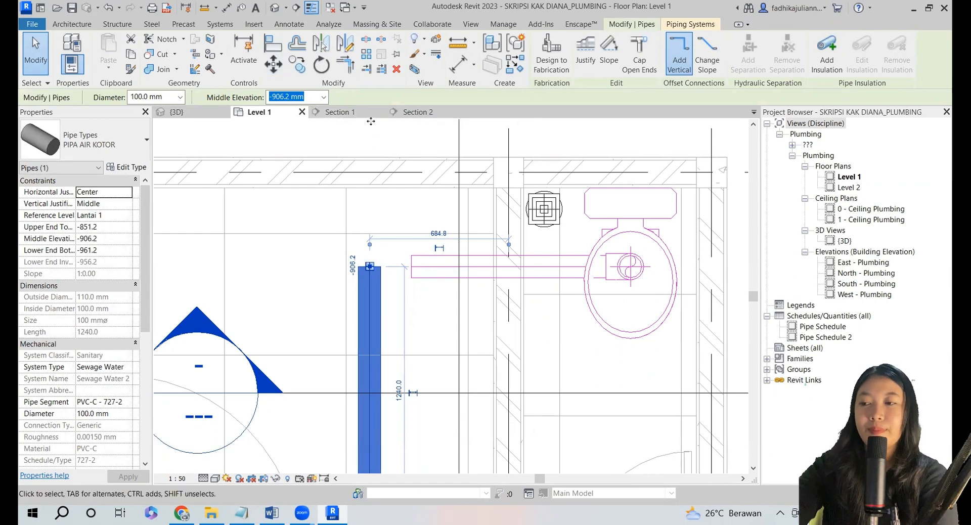
# - In the section view facing the lower pipe's end, draw a vertical detail line about 380 mm long and a horizontal one from the pipe's centre
pyautogui.click(358, 112)
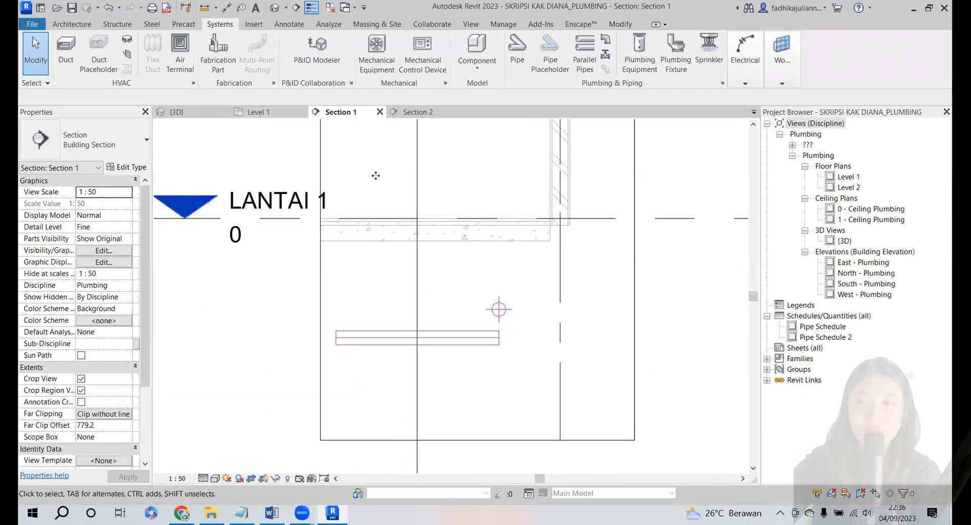
pyautogui.click(268, 112)
pyautogui.scroll(-2, 435, 362)
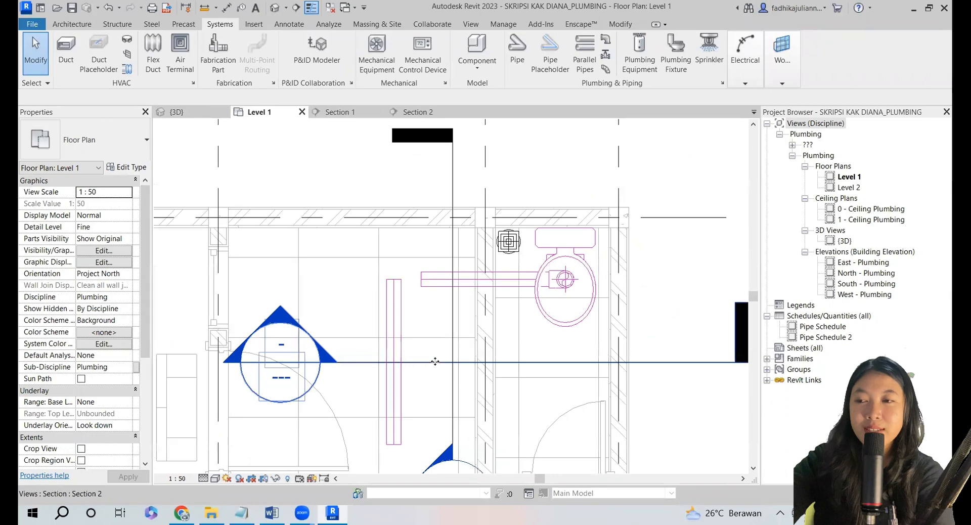
pyautogui.rightClick(435, 361)
pyautogui.click(471, 133)
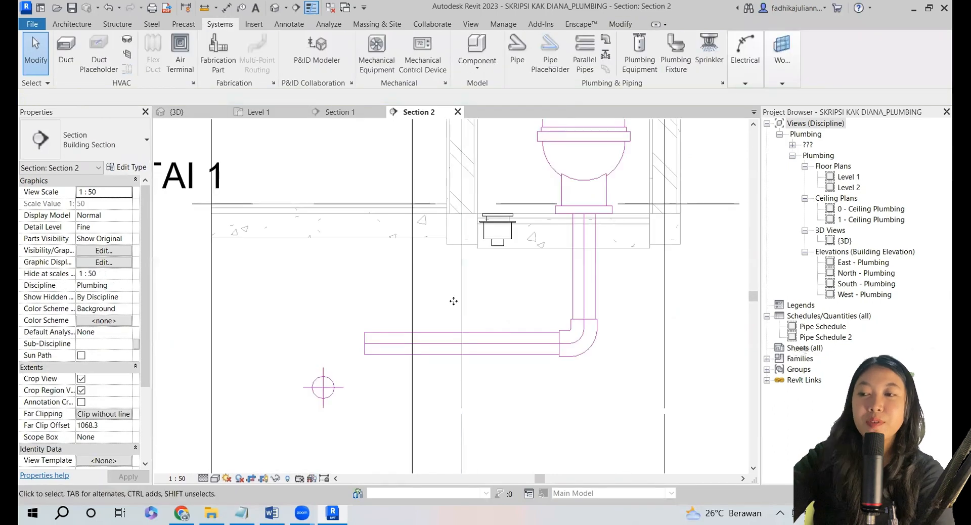
pyautogui.scroll(2, 364, 354)
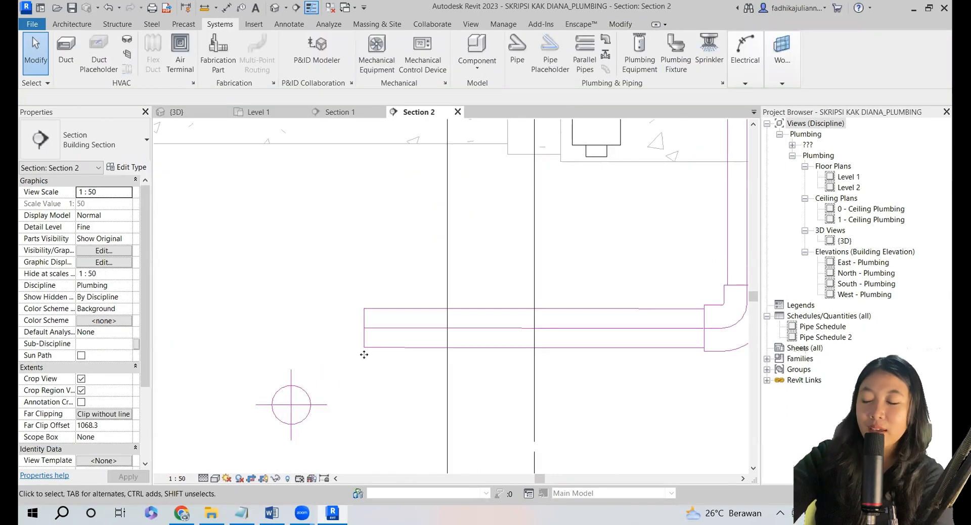
pyautogui.press('d')
pyautogui.press('l')
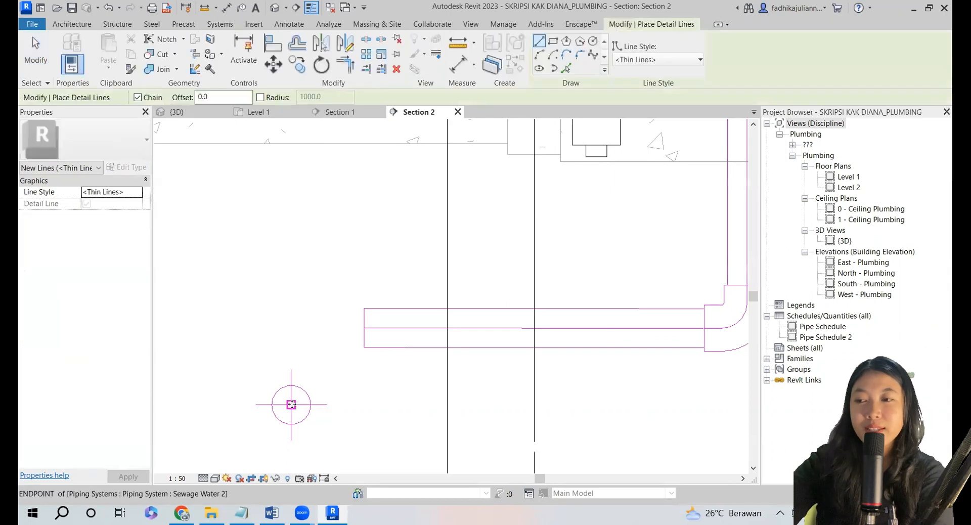
pyautogui.click(290, 405)
pyautogui.click(291, 405)
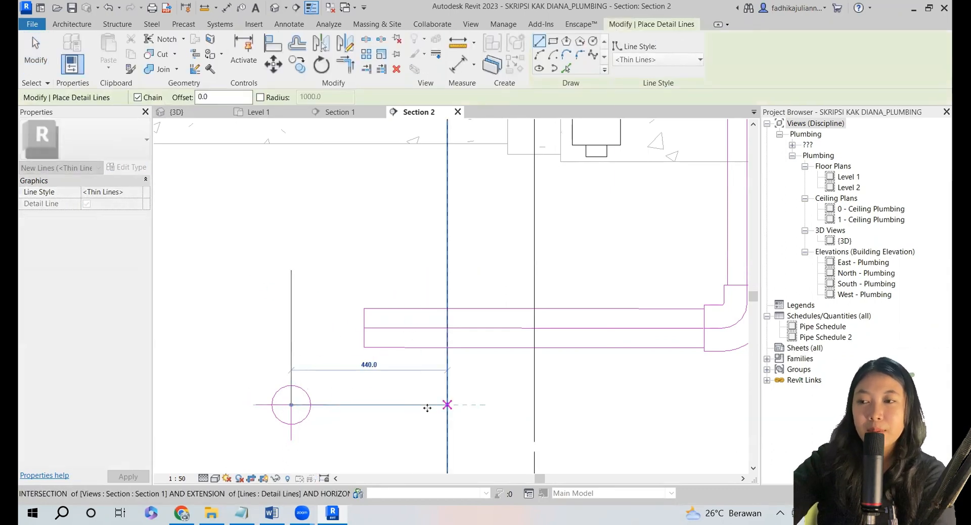
pyautogui.click(412, 404)
pyautogui.press('Escape')
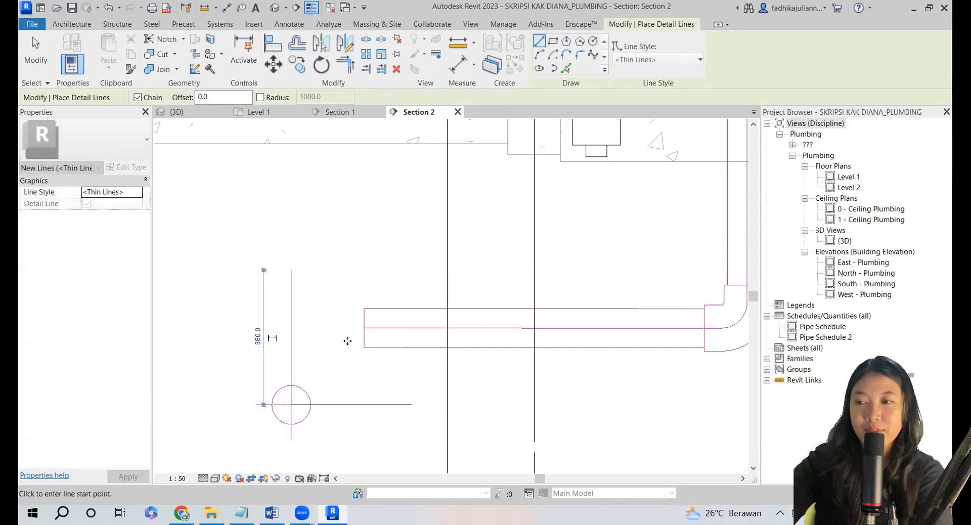
# - Draw a diagonal detail line at about 45° from the lower pipe's centre up to the outlet pipe's centreline near its free end
pyautogui.click(292, 404)
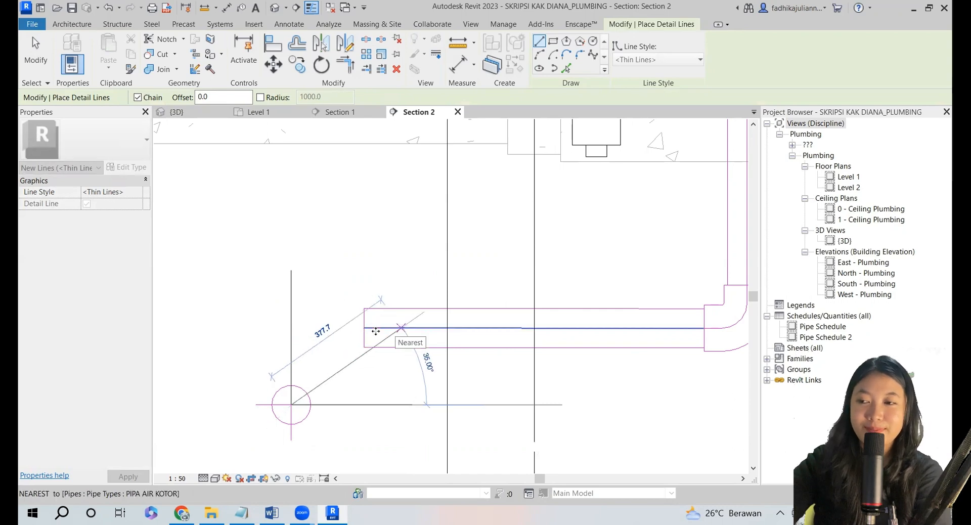
pyautogui.click(368, 328)
pyautogui.press('Escape')
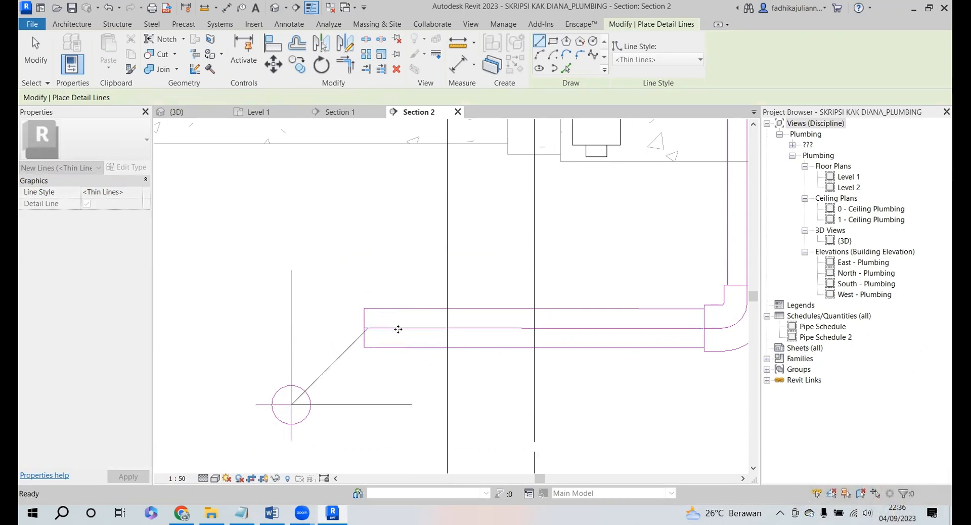
pyautogui.press('Escape')
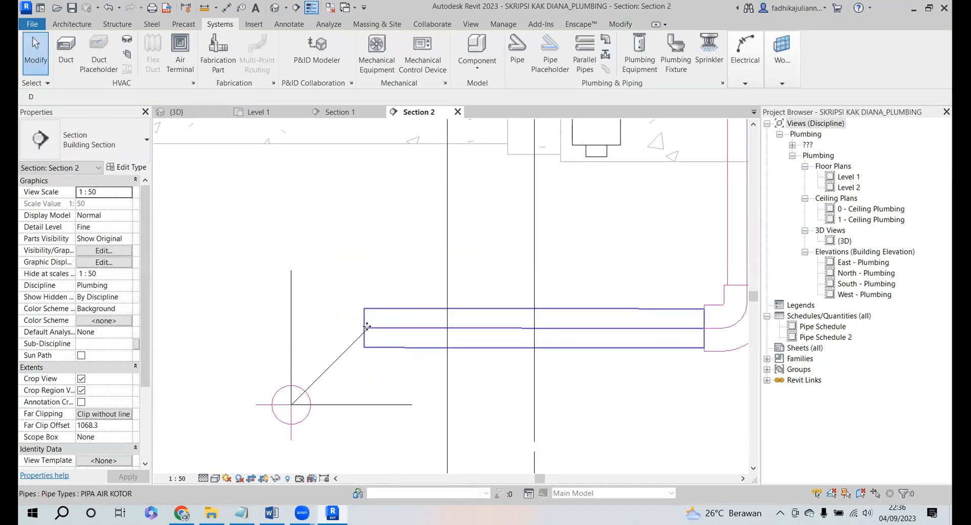
# - Move the outlet pipe's free end to the upper end of the diagonal detail line
pyautogui.click(368, 327)
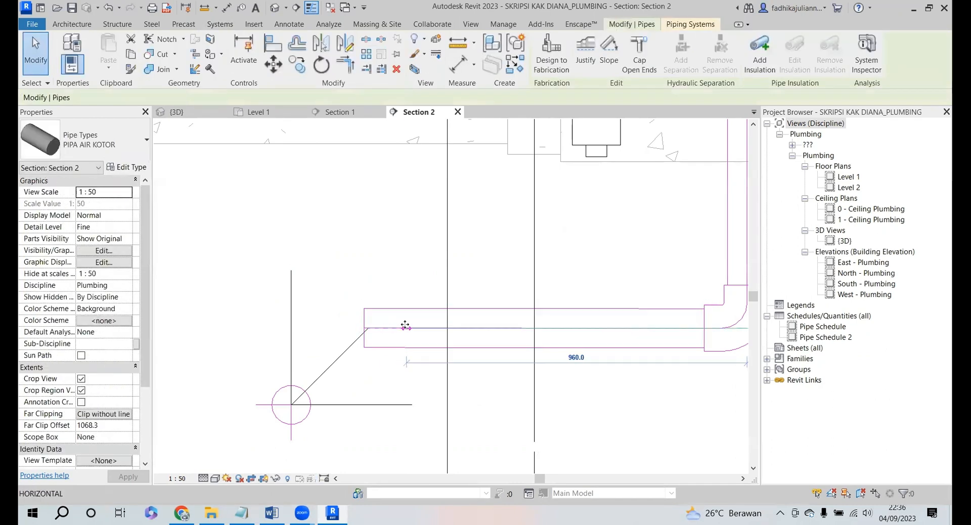
pyautogui.scroll(1, 407, 329)
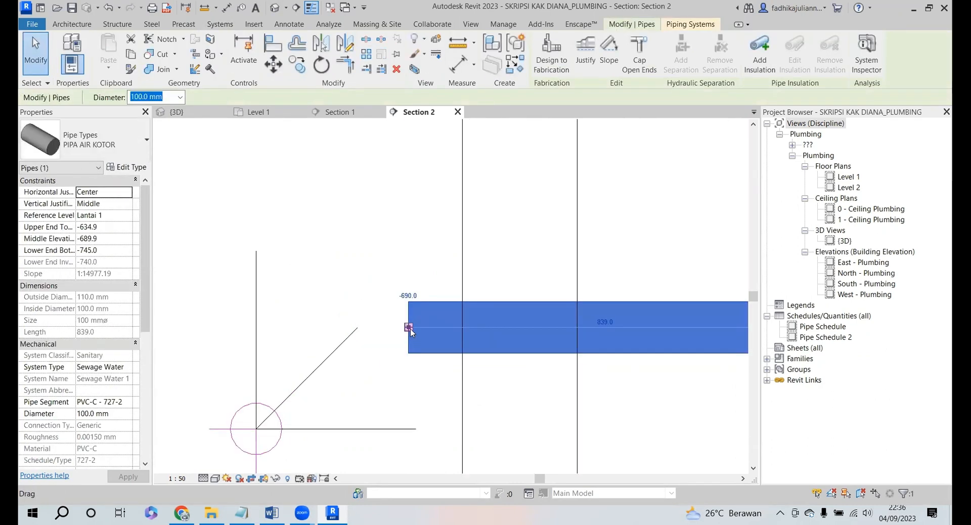
pyautogui.moveTo(408, 327); pyautogui.dragTo(358, 327)
# - Draw a short sloping pipe from the outlet pipe's free end down along the diagonal line, stopping just short of the lower pipe
pyautogui.rightClick(357, 334)
pyautogui.press('Escape')
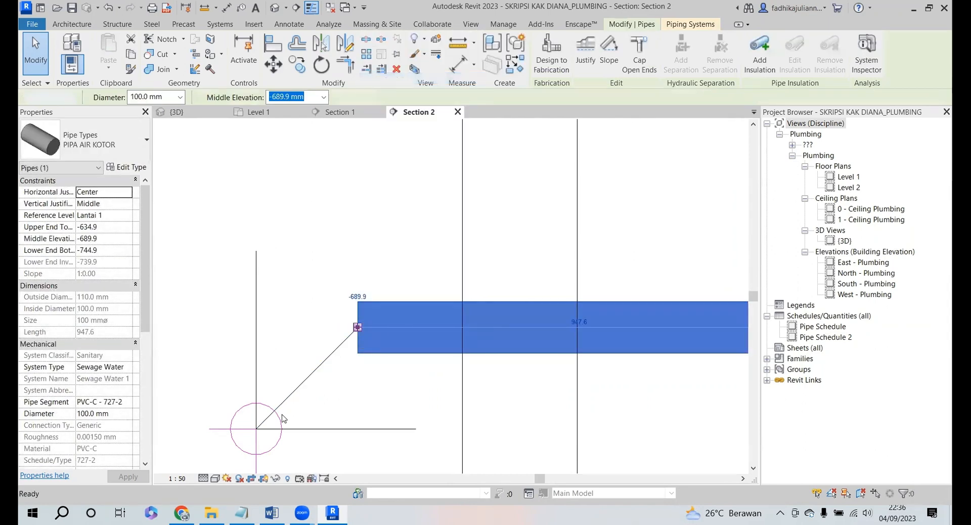
pyautogui.click(285, 400)
pyautogui.press('Escape')
pyautogui.press('Escape')
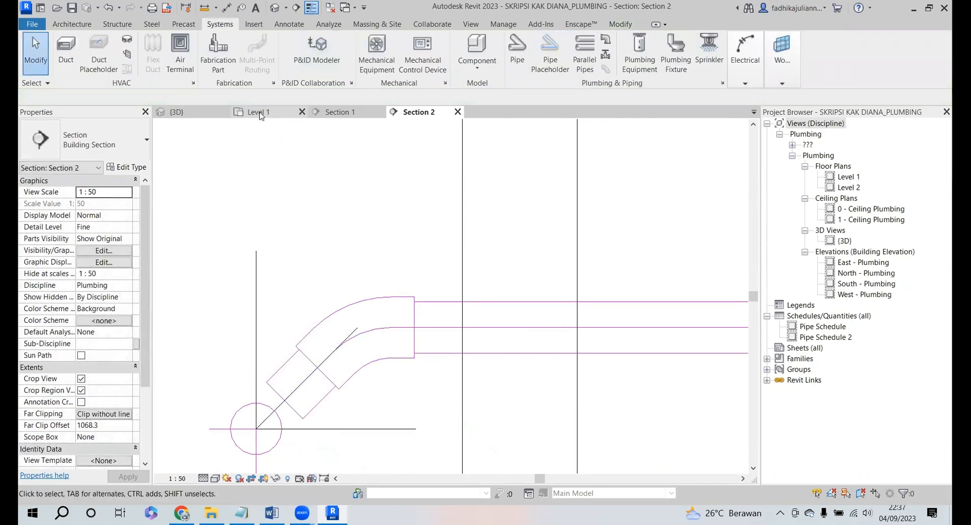
# - In the 3D view, lower the section box's upper face to floor level to expose the pipes below the bathroom
pyautogui.click(182, 112)
pyautogui.scroll(5, 524, 318)
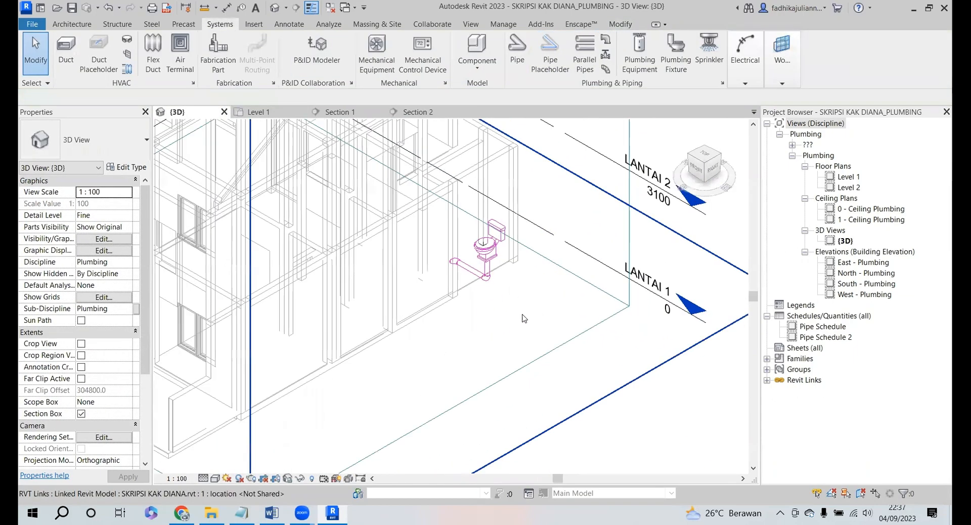
pyautogui.scroll(-2, 466, 217)
pyautogui.click(466, 214)
pyautogui.moveTo(342, 271); pyautogui.dragTo(343, 301)
pyautogui.scroll(-2, 358, 372)
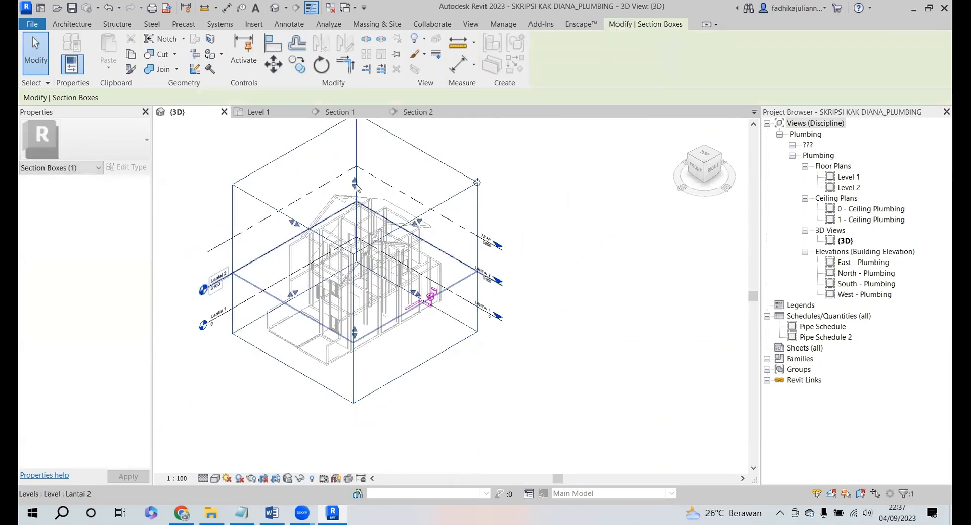
pyautogui.moveTo(355, 181); pyautogui.dragTo(354, 299)
pyautogui.scroll(4, 349, 298)
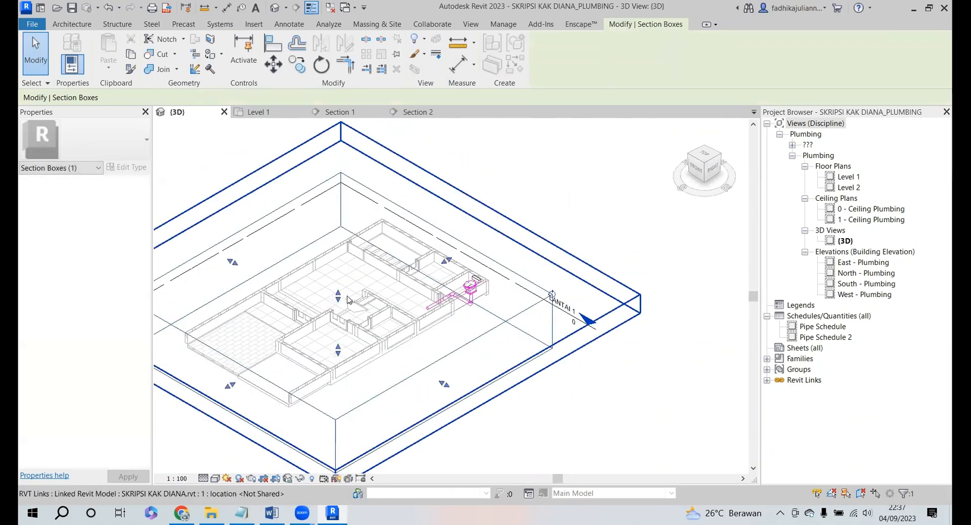
pyautogui.scroll(6, 453, 321)
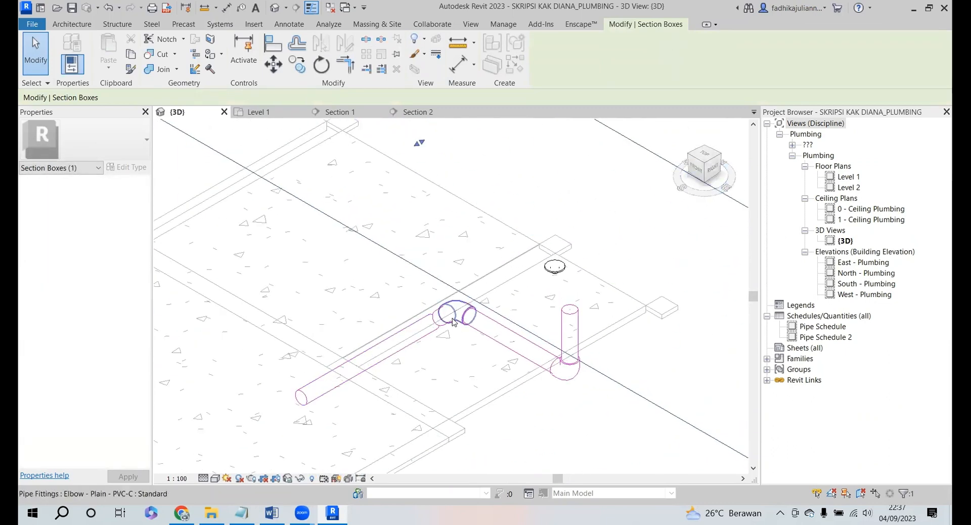
# - Trim the lower pipe and the short sloping pipe to a corner so they join with an elbow
pyautogui.click(452, 317)
pyautogui.scroll(5, 457, 319)
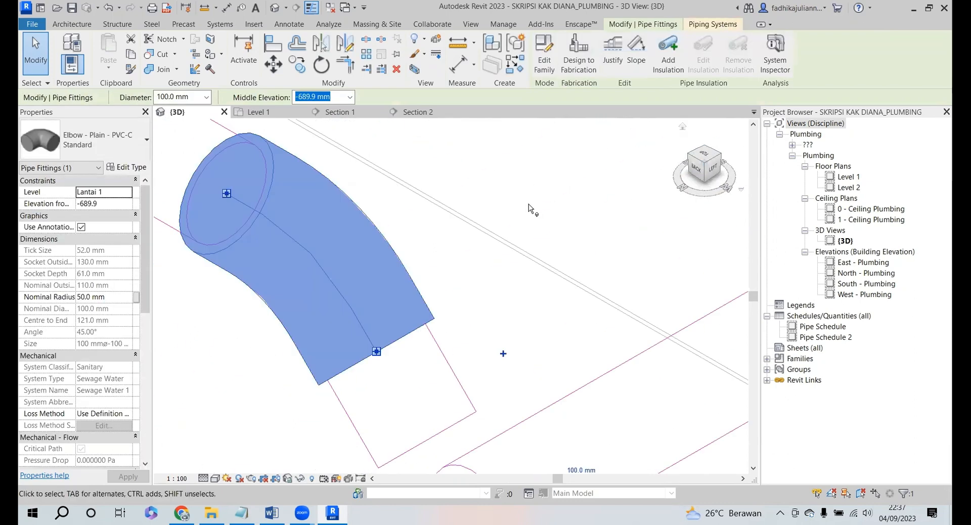
pyautogui.scroll(-5, 529, 209)
pyautogui.press('t')
pyautogui.press('r')
pyautogui.click(517, 321)
pyautogui.click(495, 291)
pyautogui.press('Escape')
pyautogui.scroll(-3, 350, 344)
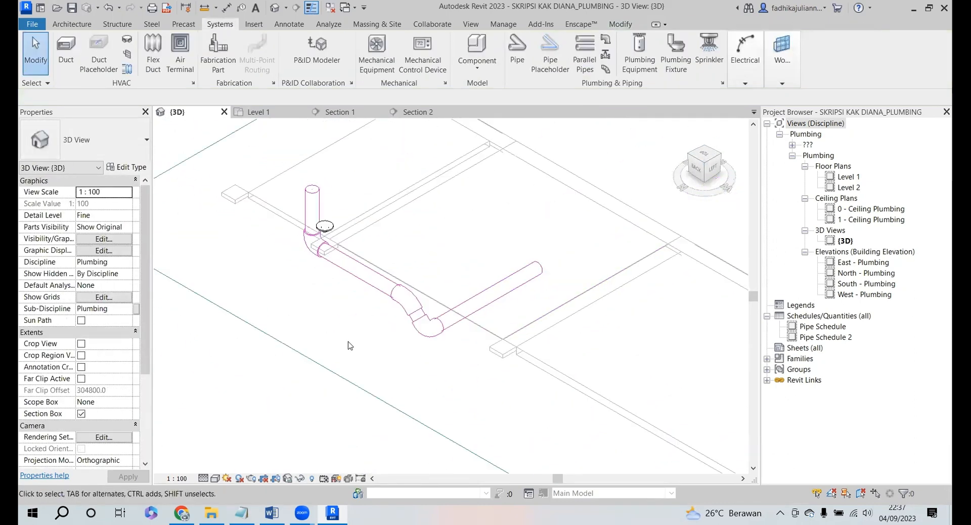
pyautogui.scroll(2, 481, 332)
pyautogui.scroll(-2, 334, 302)
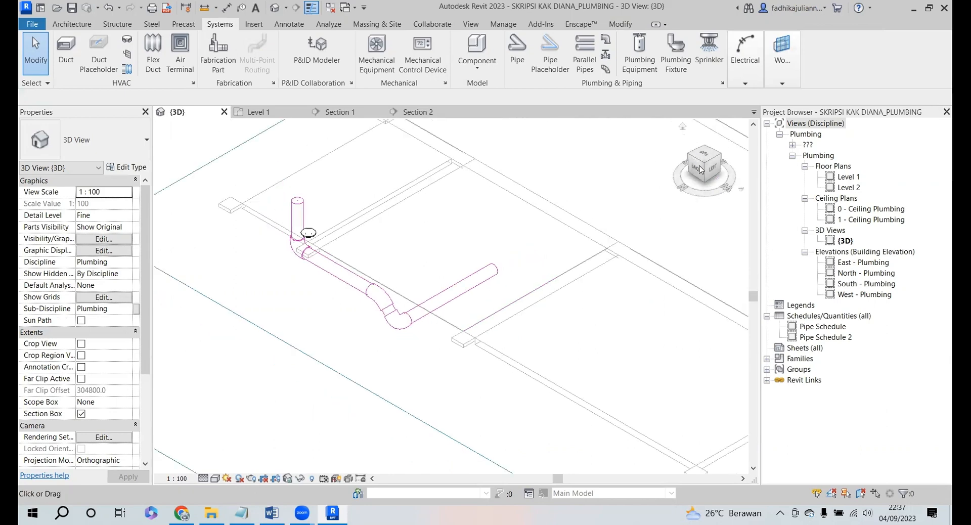
# - Extend the lower pipe's free end beneath the house until the pipe is about 6679 mm long
pyautogui.click(419, 321)
pyautogui.scroll(-3, 426, 307)
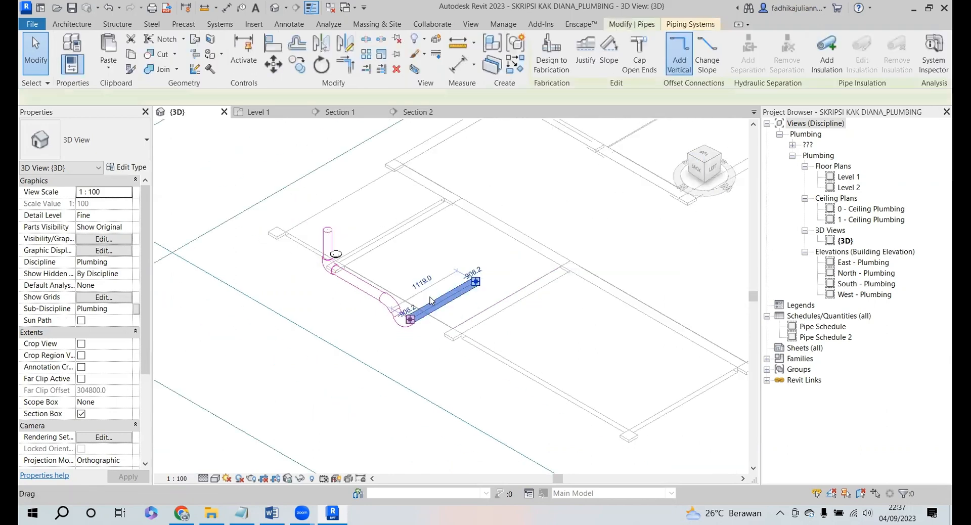
pyautogui.moveTo(537, 194); pyautogui.dragTo(442, 221, button='middle')
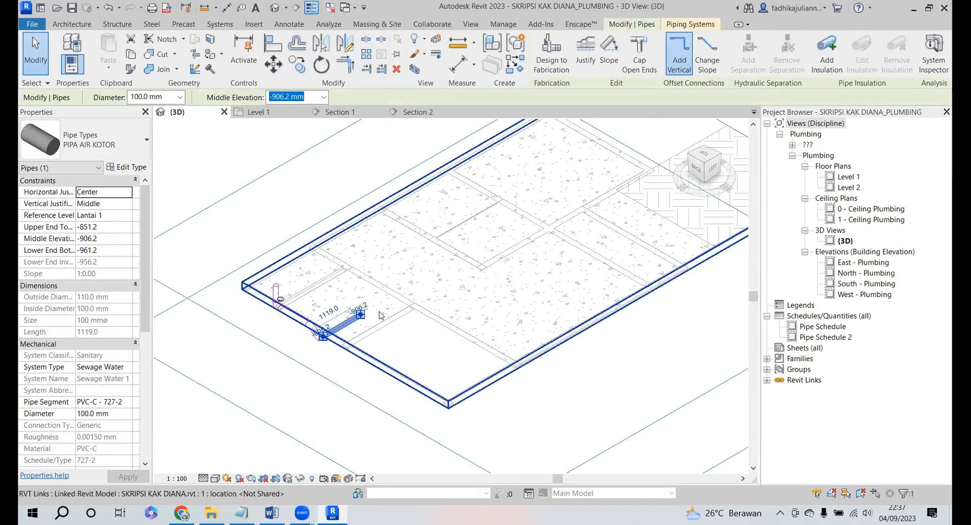
pyautogui.moveTo(483, 223); pyautogui.dragTo(541, 200)
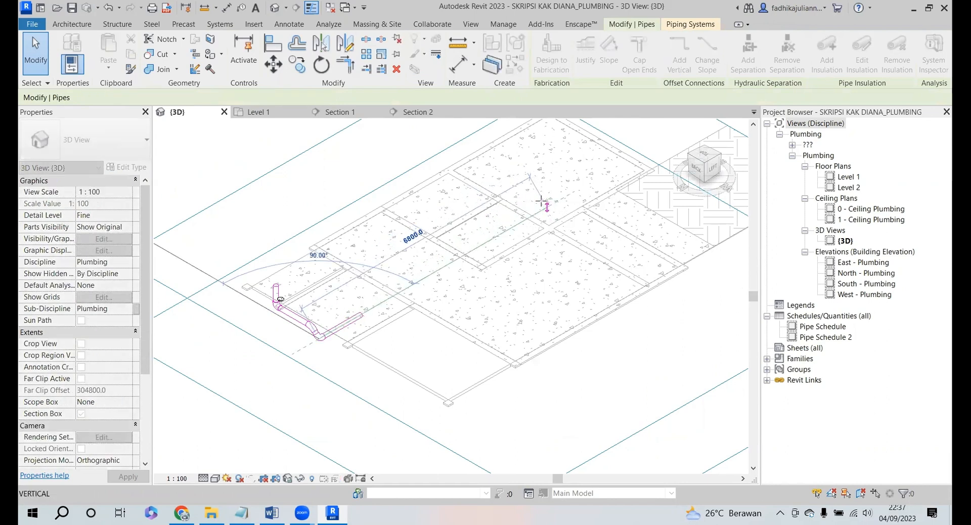
pyautogui.moveTo(394, 314); pyautogui.dragTo(536, 200)
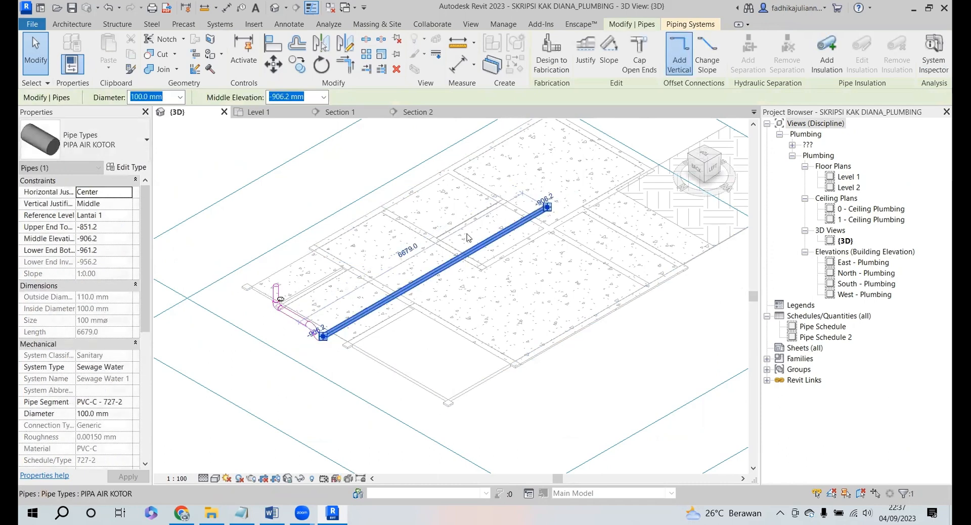
# - Set the elevation of the extended pipe's far end to -905.2 mm and inspect the run in the Left view
pyautogui.click(545, 200)
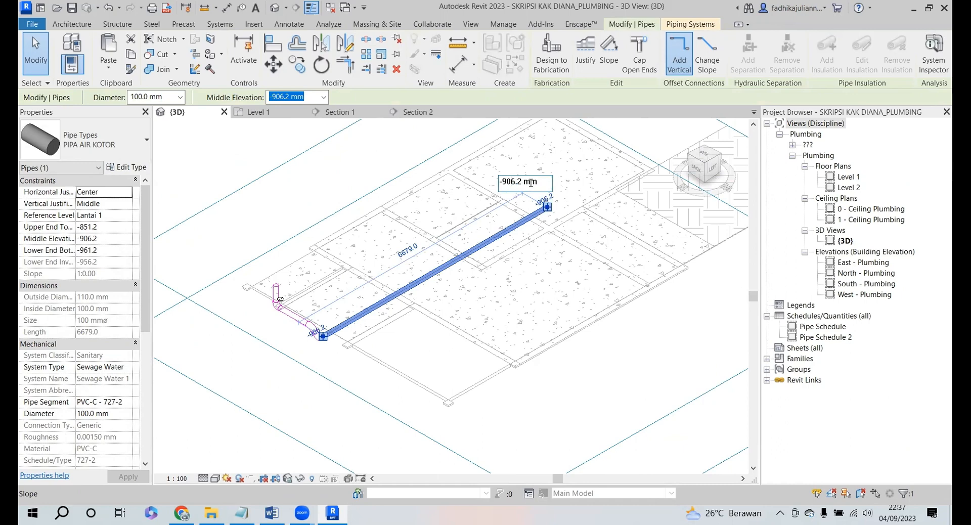
pyautogui.press('Return')
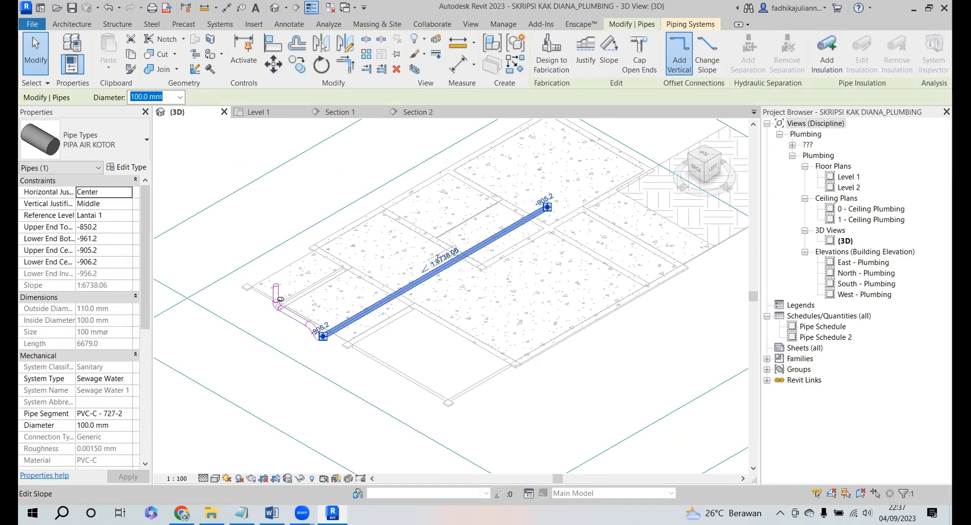
pyautogui.scroll(3, 437, 259)
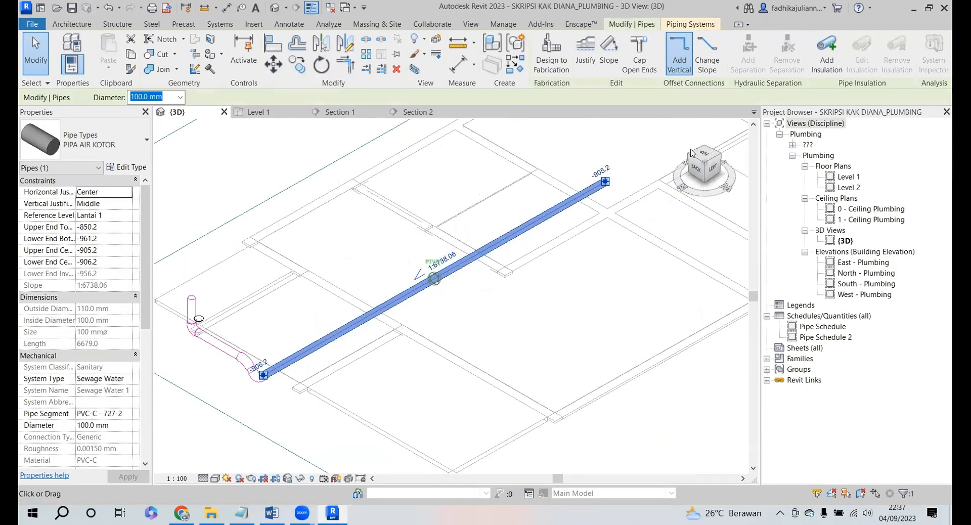
pyautogui.click(712, 168)
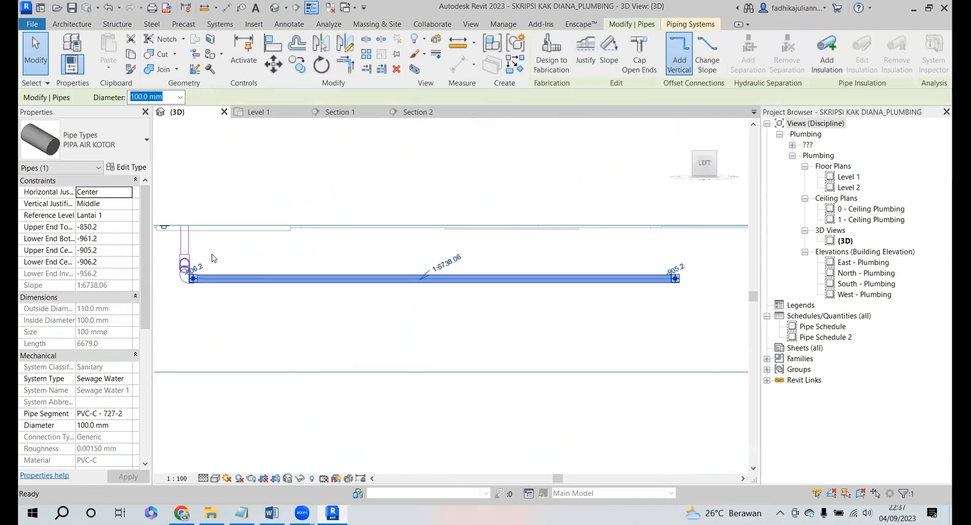
pyautogui.click(212, 258)
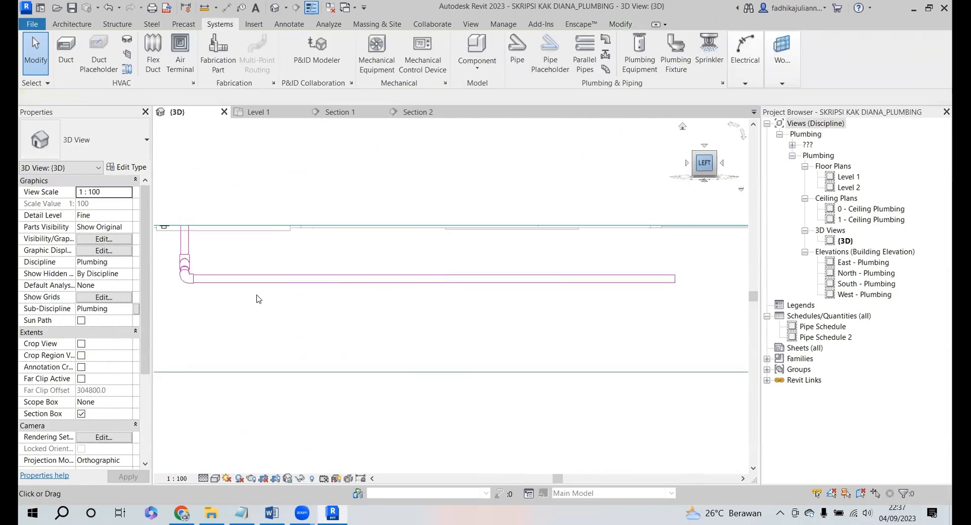
# - Raise the section box's upper face to cut through the ground-floor walls above the toilet and view the pipe run from the top
pyautogui.moveTo(705, 166)
pyautogui.mouseDown()
pyautogui.moveTo(671, 184)
pyautogui.moveTo(697, 207)
pyautogui.moveTo(631, 206)
pyautogui.mouseUp()
pyautogui.scroll(-3, 432, 350)
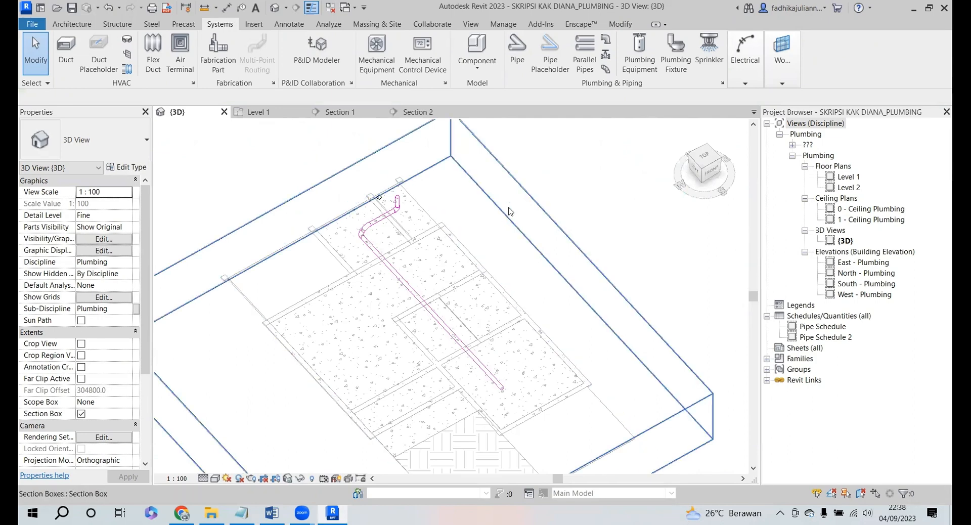
pyautogui.click(536, 197)
pyautogui.moveTo(404, 350); pyautogui.dragTo(418, 211)
pyautogui.scroll(2, 402, 164)
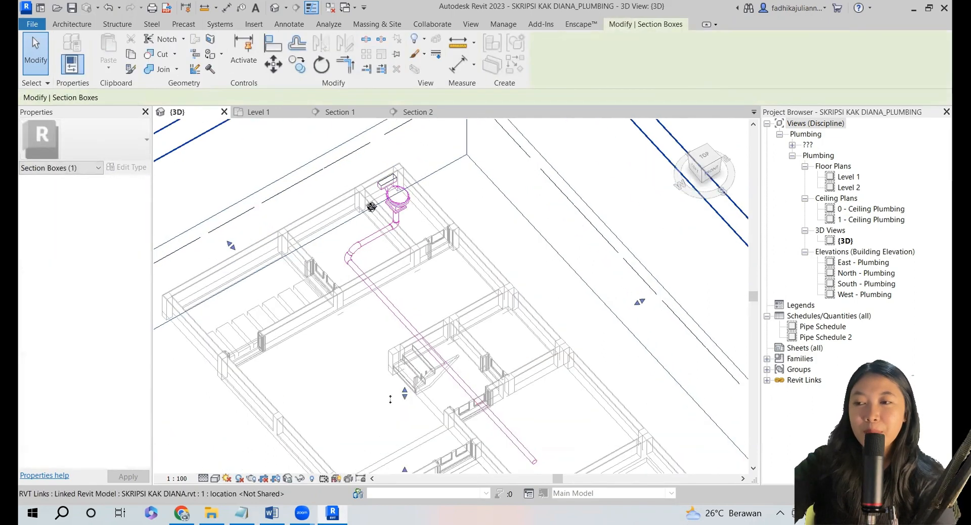
pyautogui.moveTo(404, 390); pyautogui.dragTo(407, 357)
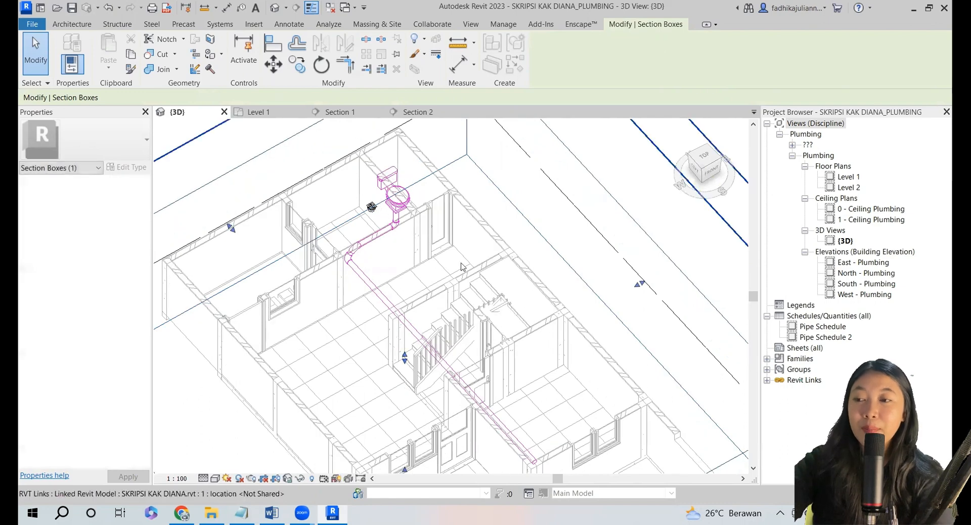
pyautogui.moveTo(704, 162); pyautogui.dragTo(196, 198)
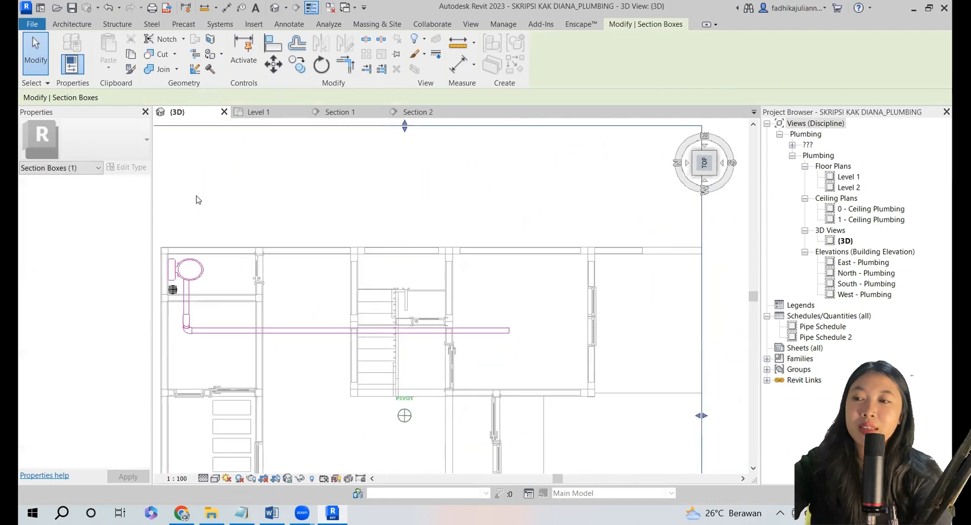
pyautogui.scroll(2, 433, 275)
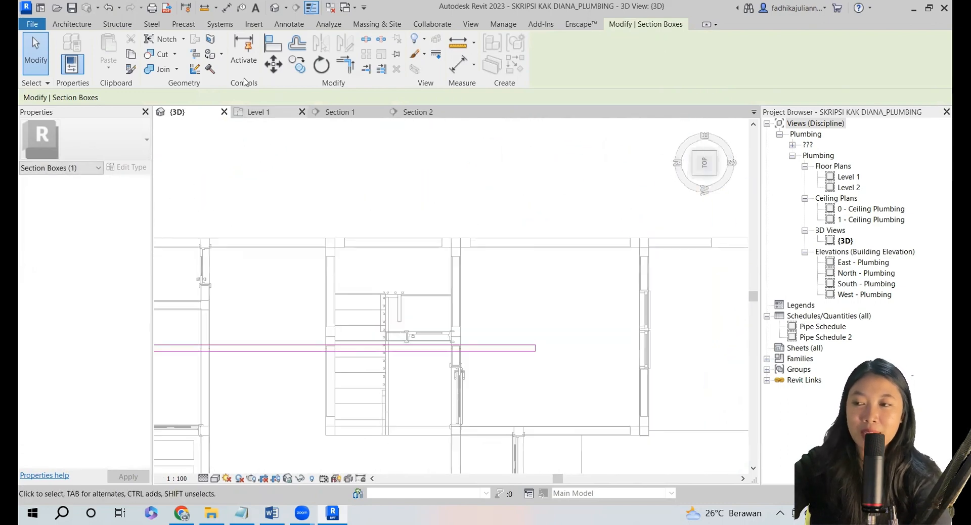
# - Place an M_Water Closet - Flush Tank, Public - 6.1 Lpf, on Lantai 1 against the wall of the bathroom beside the stairs
pyautogui.click(230, 24)
pyautogui.click(254, 24)
pyautogui.click(219, 24)
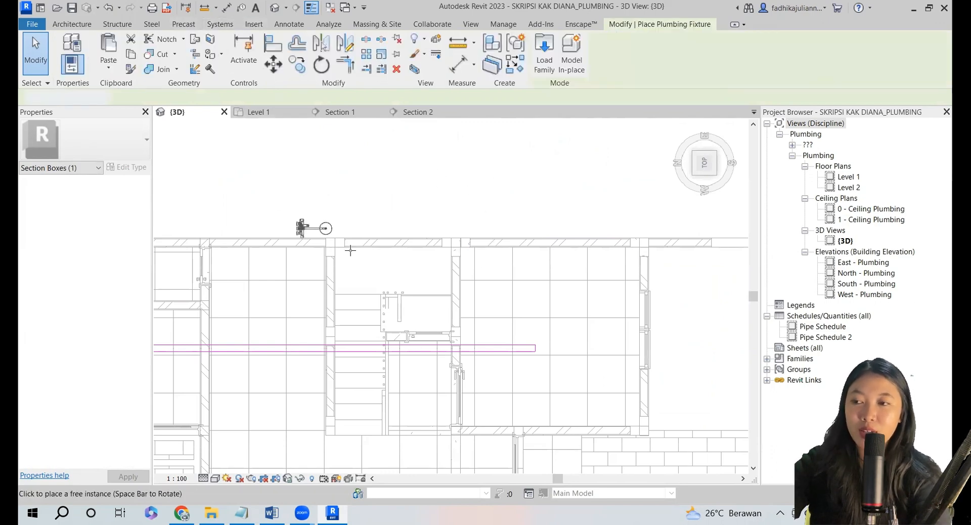
pyautogui.click(125, 143)
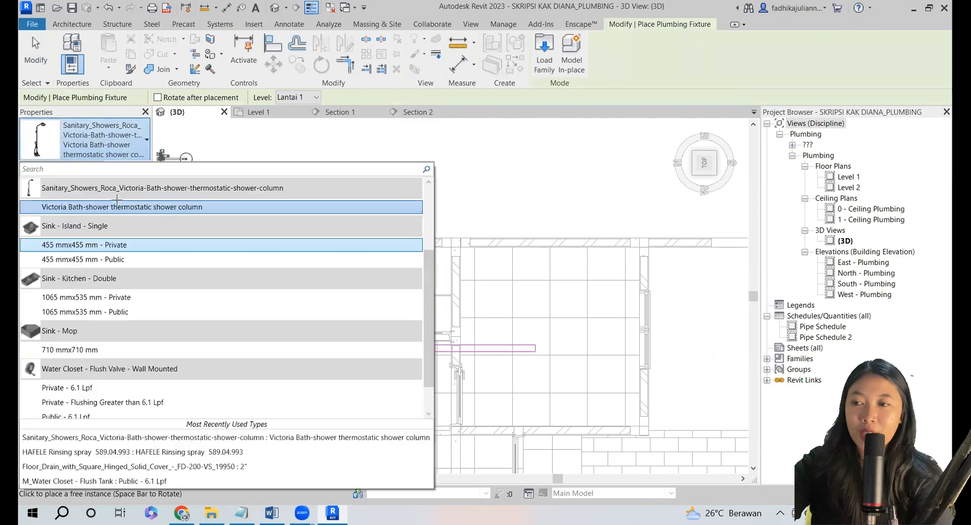
pyautogui.scroll(1, 107, 354)
pyautogui.scroll(-1, 108, 369)
pyautogui.scroll(2, 108, 364)
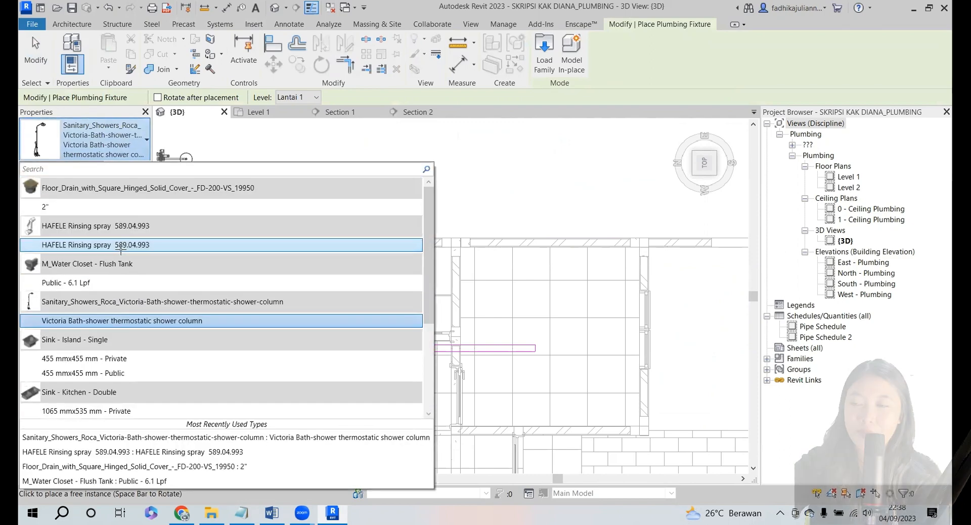
pyautogui.click(92, 281)
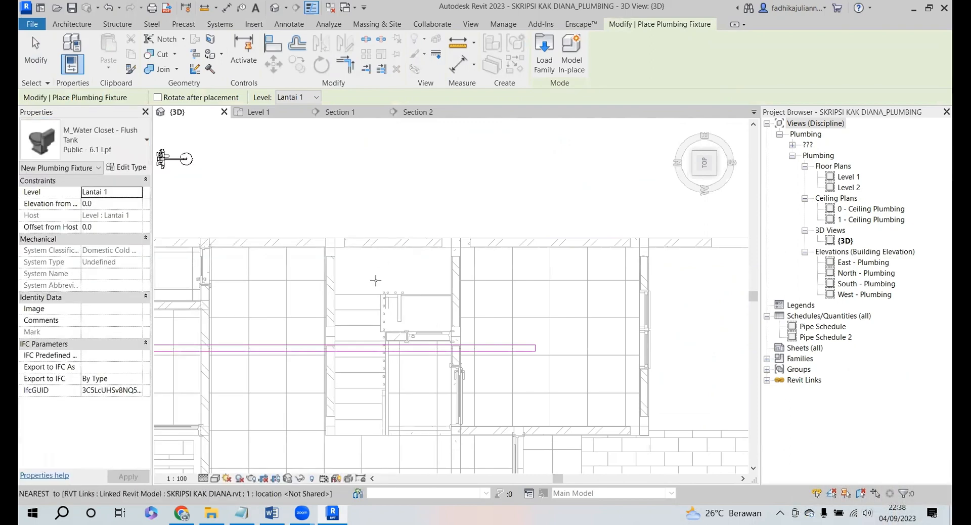
pyautogui.scroll(2, 424, 281)
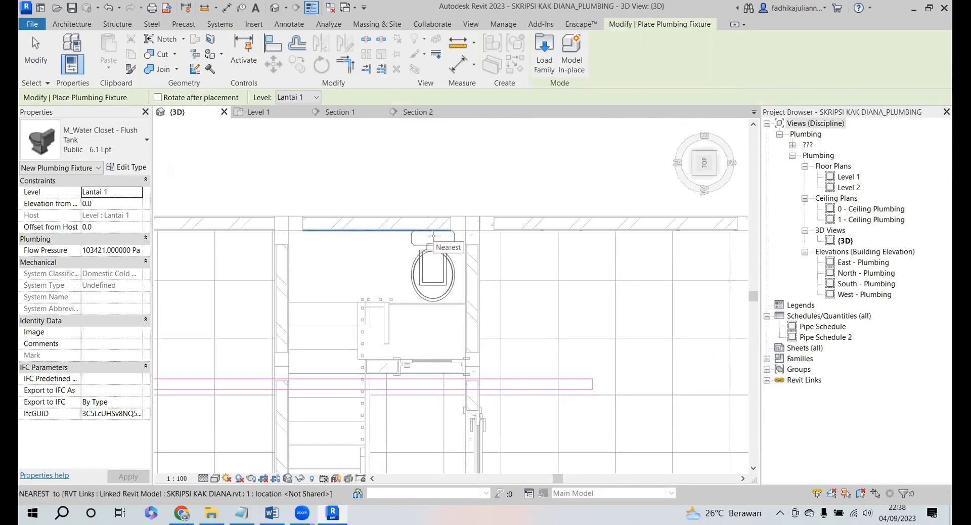
pyautogui.click(433, 235)
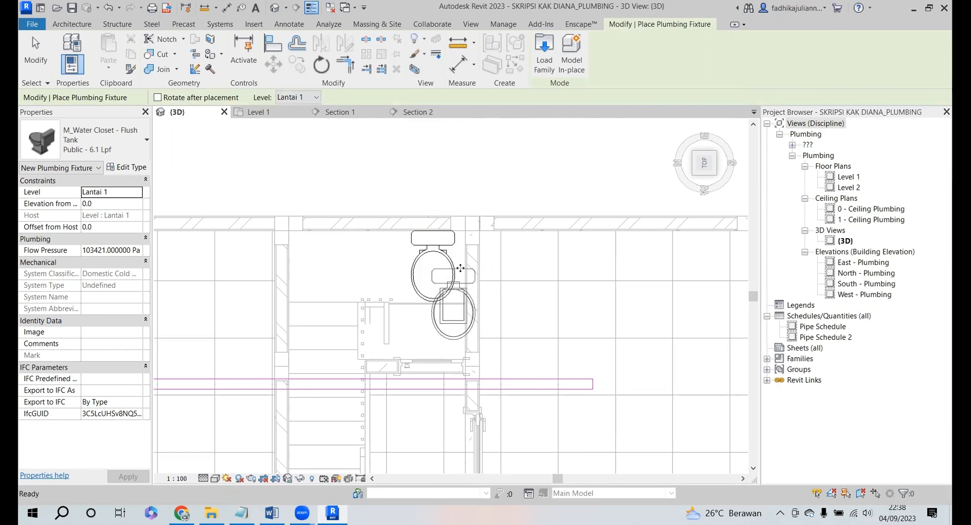
pyautogui.press('Escape')
pyautogui.press('Escape')
# - In the Level 1 plan, move both section markers together from the first bathroom to the newly placed toilet
pyautogui.scroll(-4, 449, 263)
pyautogui.click(282, 112)
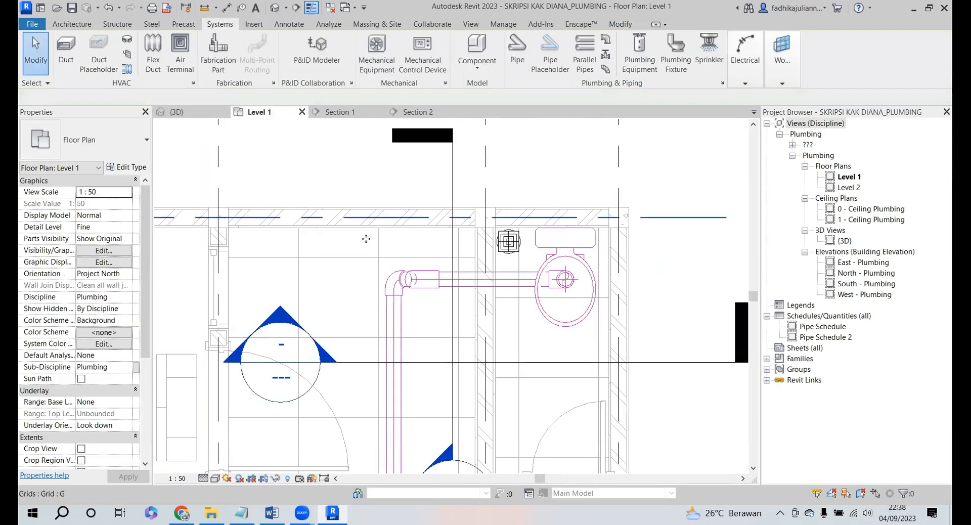
pyautogui.scroll(-5, 465, 305)
pyautogui.scroll(5, 465, 305)
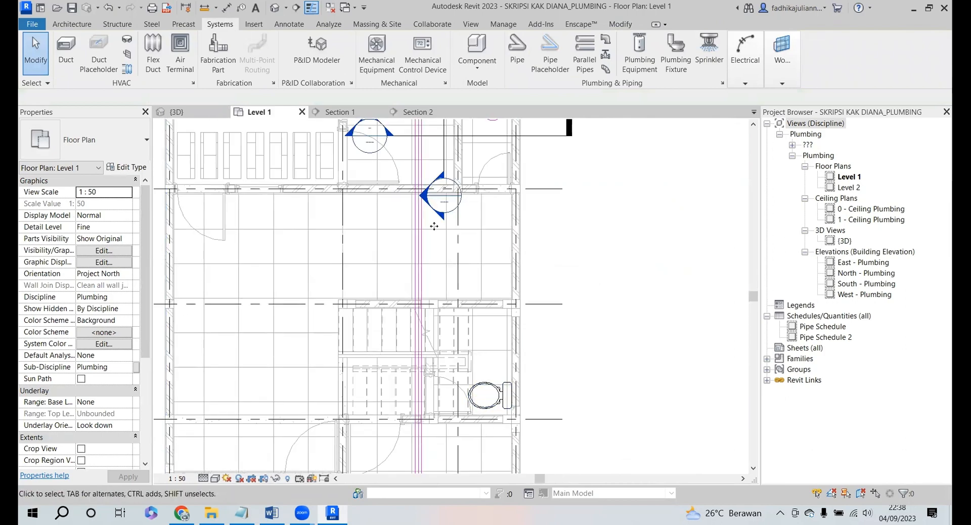
pyautogui.click(484, 135)
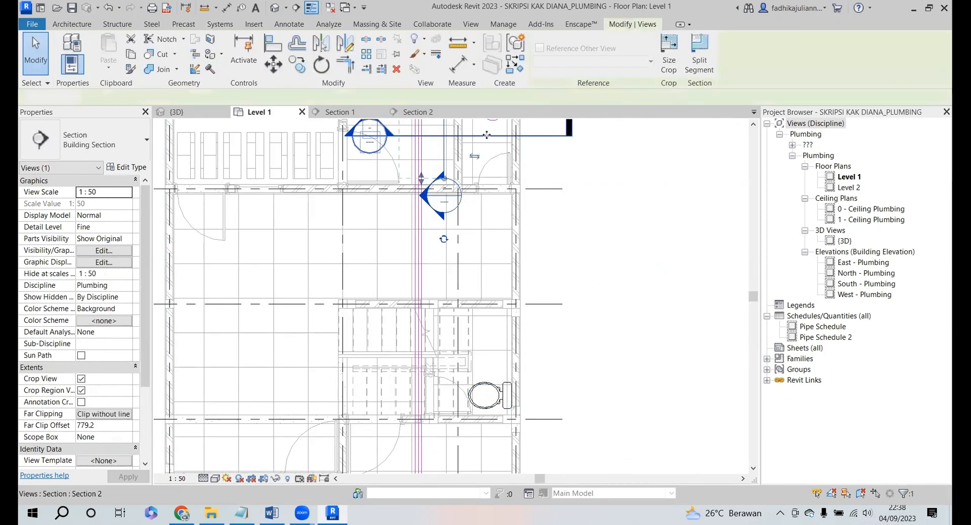
pyautogui.keyDown('ctrl'); pyautogui.click(488, 136); pyautogui.keyUp('ctrl')
pyautogui.moveTo(487, 226); pyautogui.dragTo(503, 420)
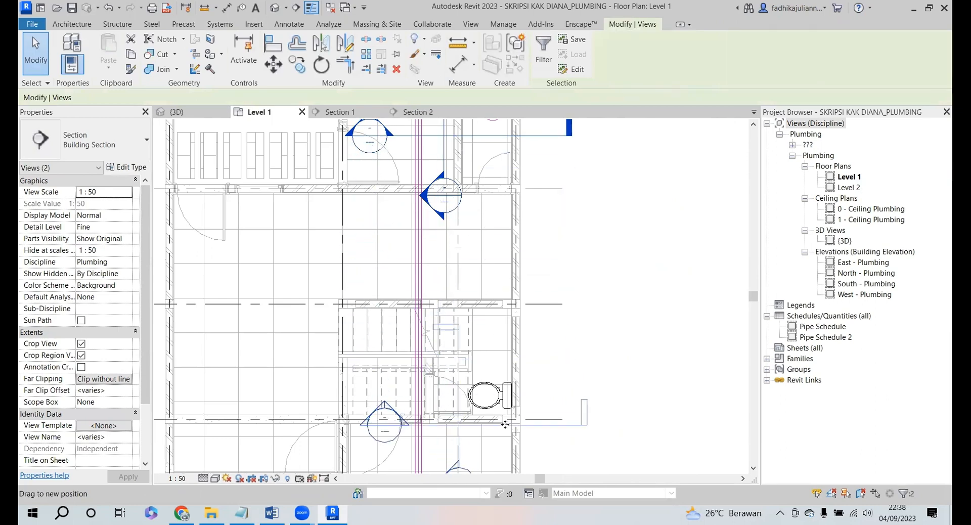
pyautogui.scroll(-2, 462, 202)
pyautogui.scroll(3, 473, 353)
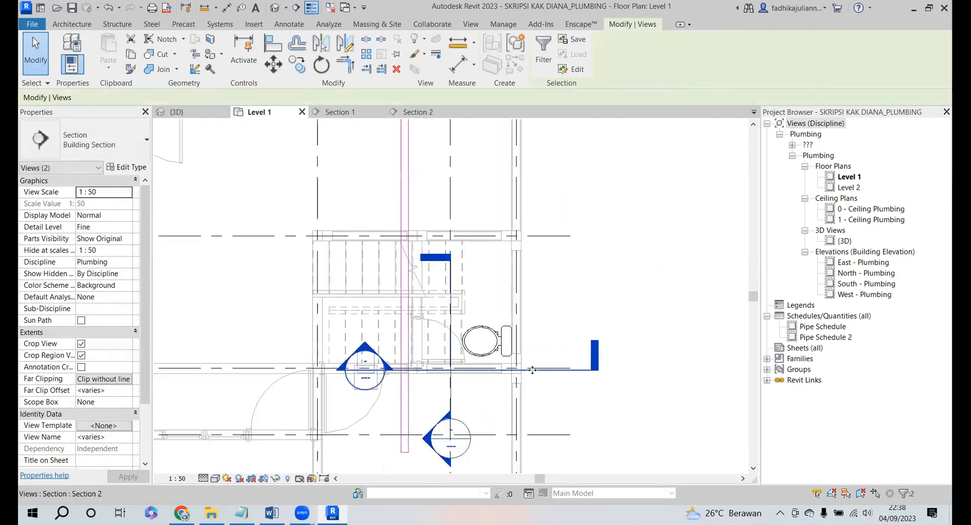
# - Open the Section 2 view and draw a 100 mm diameter vertical pipe about 560 mm long down from the toilet's outlet
pyautogui.press('Escape')
pyautogui.click(579, 373)
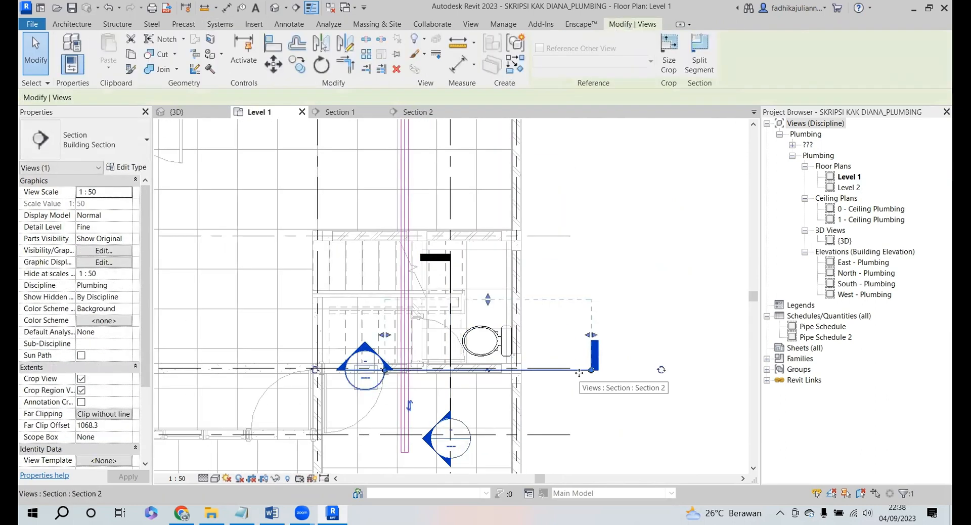
pyautogui.rightClick(579, 374)
pyautogui.click(618, 144)
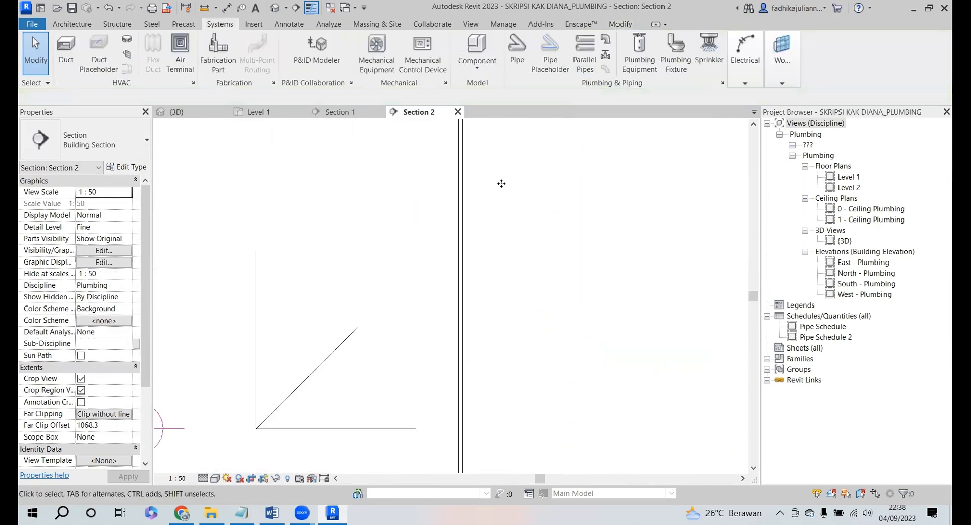
pyautogui.click(508, 154)
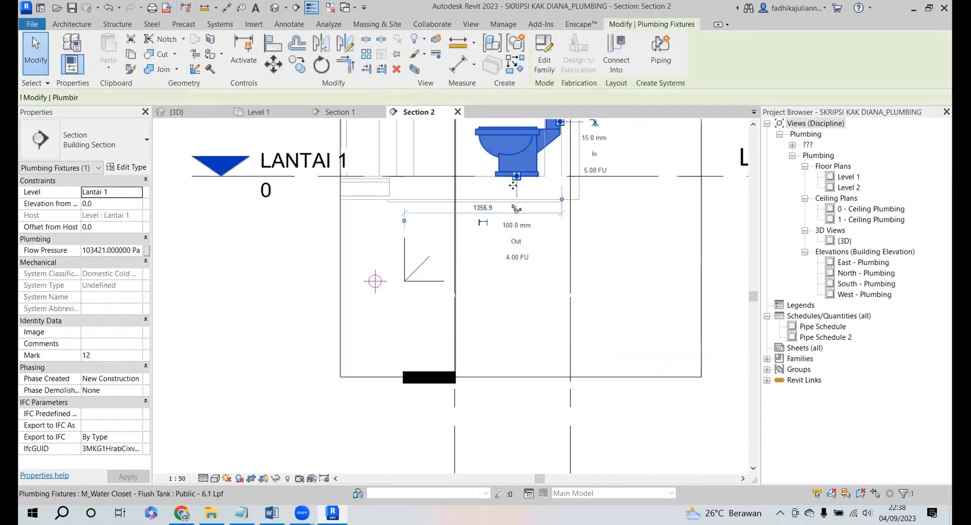
pyautogui.scroll(2, 510, 158)
pyautogui.click(519, 221)
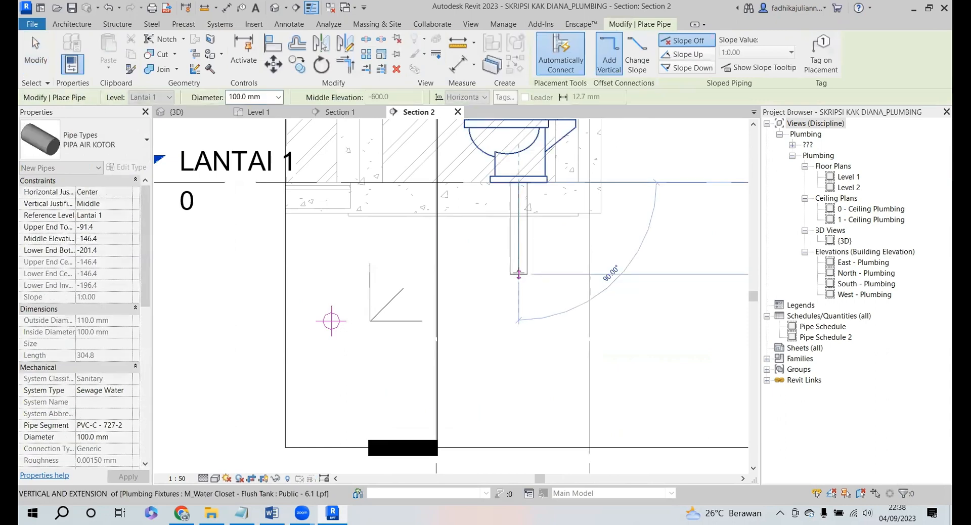
pyautogui.click(518, 268)
pyautogui.press('Escape')
pyautogui.press('Escape')
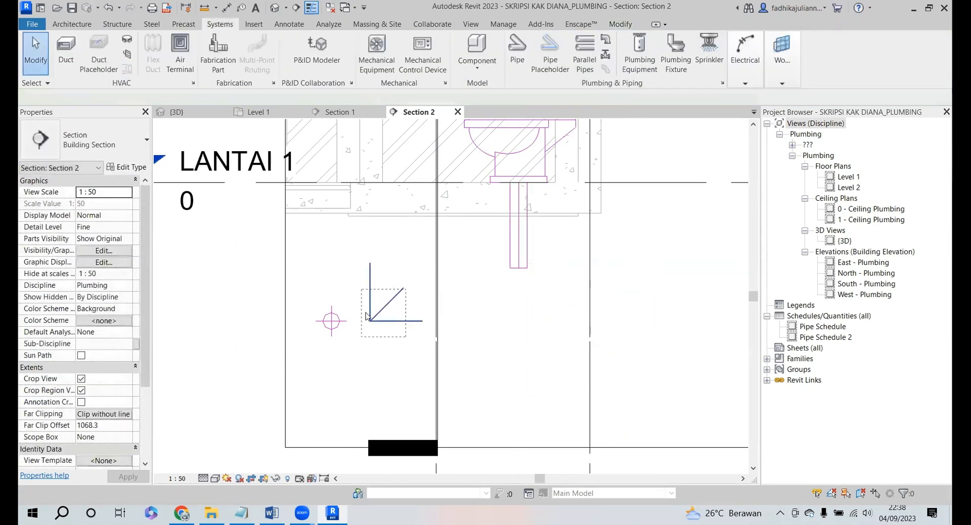
pyautogui.moveTo(405, 289); pyautogui.dragTo(361, 336)
pyautogui.scroll(2, 383, 336)
pyautogui.press('m')
pyautogui.press('v')
pyautogui.click(361, 309)
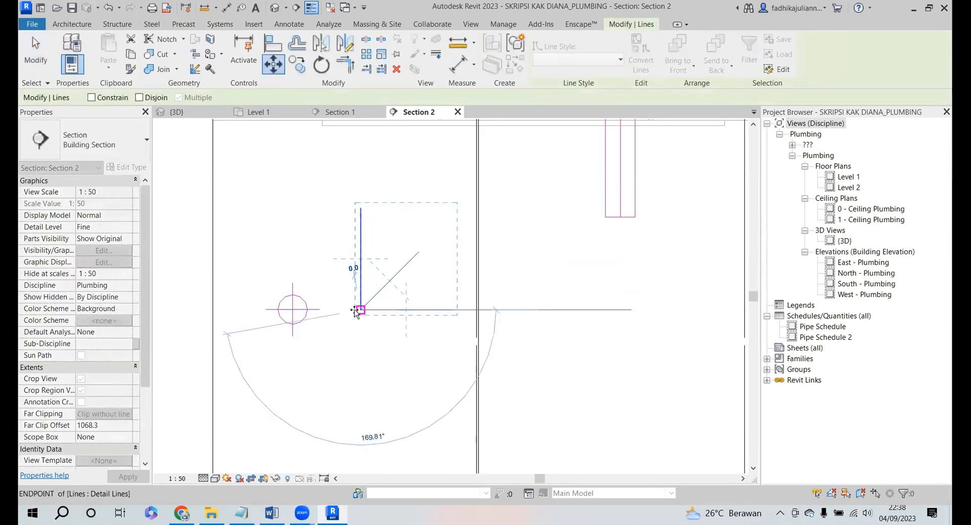
pyautogui.scroll(4, 292, 309)
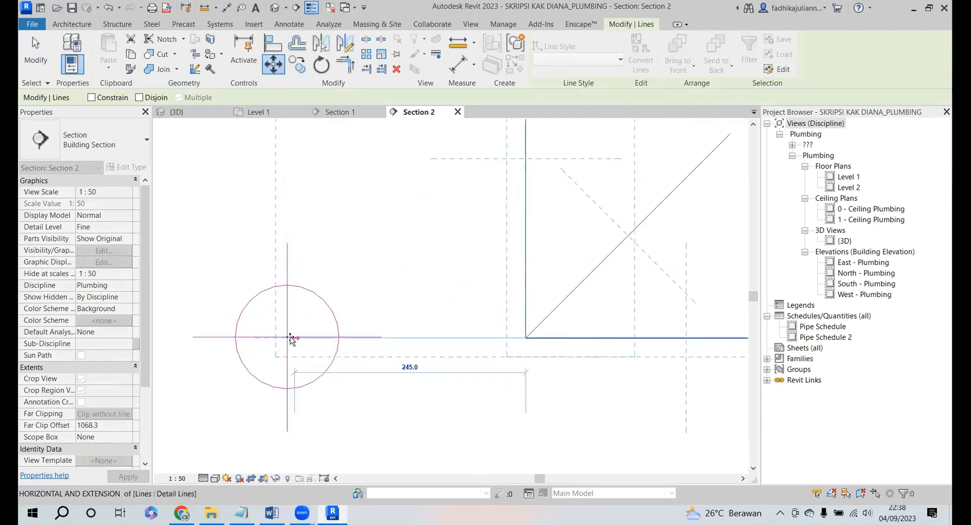
pyautogui.scroll(3, 286, 338)
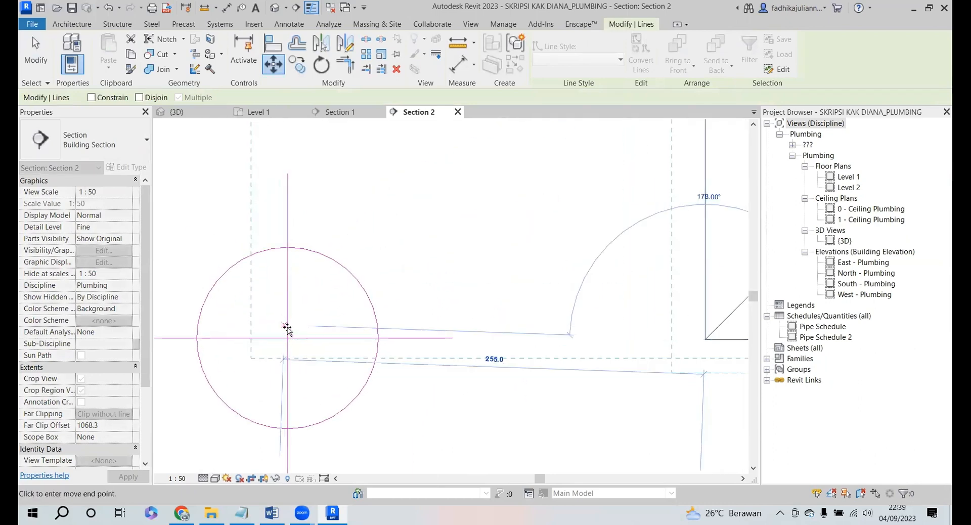
pyautogui.press('Escape')
pyautogui.press('Escape')
pyautogui.scroll(-2, 346, 275)
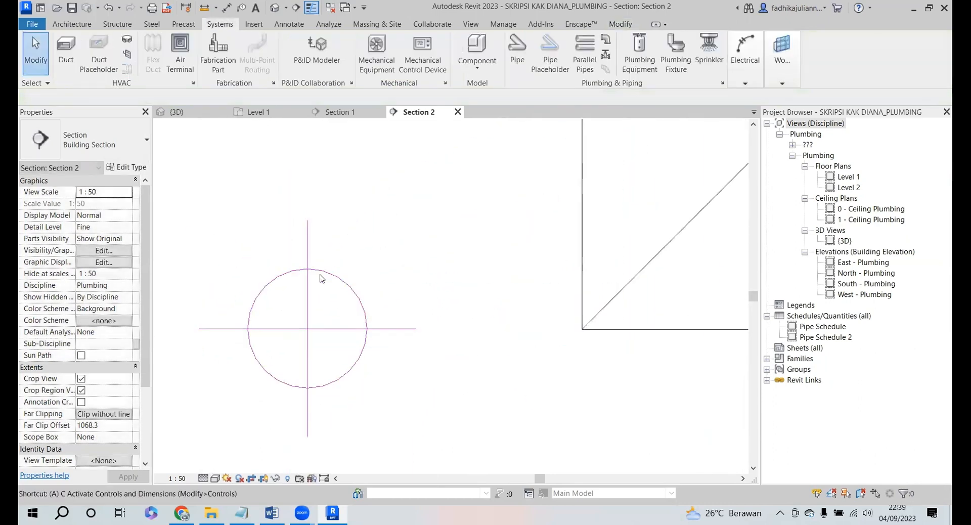
pyautogui.press('a')
pyautogui.press('l')
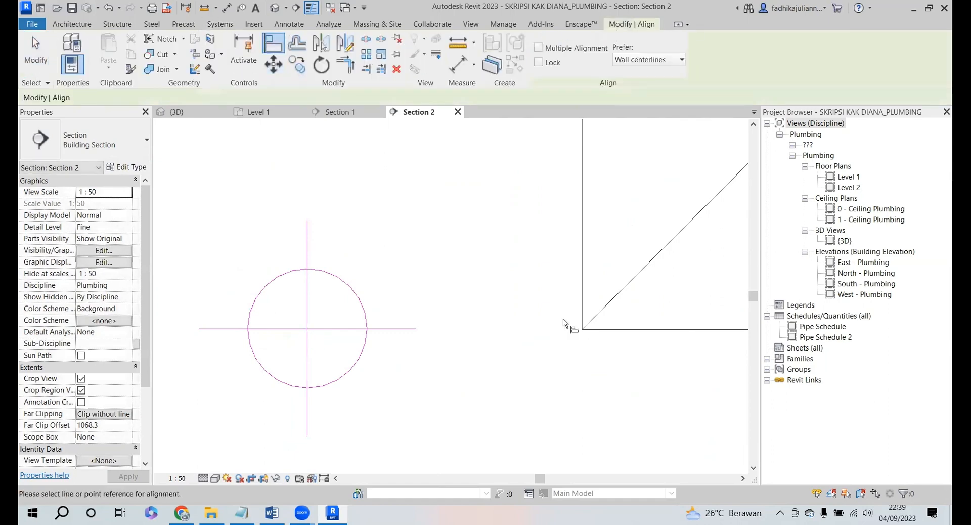
pyautogui.press('Escape')
# - Move the three detail guide lines about 250 mm horizontally so their shared corner sits at the main sewage pipe's centre
pyautogui.moveTo(634, 350); pyautogui.dragTo(595, 317)
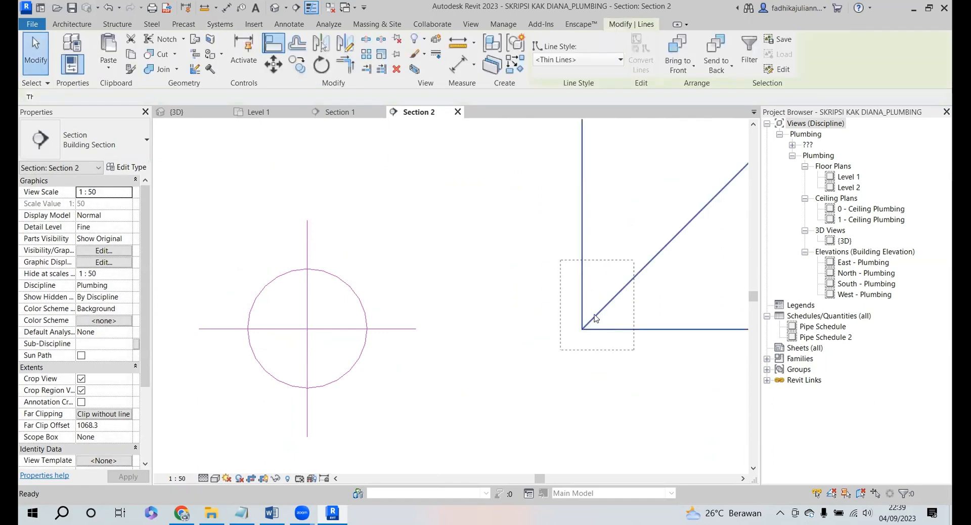
pyautogui.press('m')
pyautogui.press('v')
pyautogui.click(581, 330)
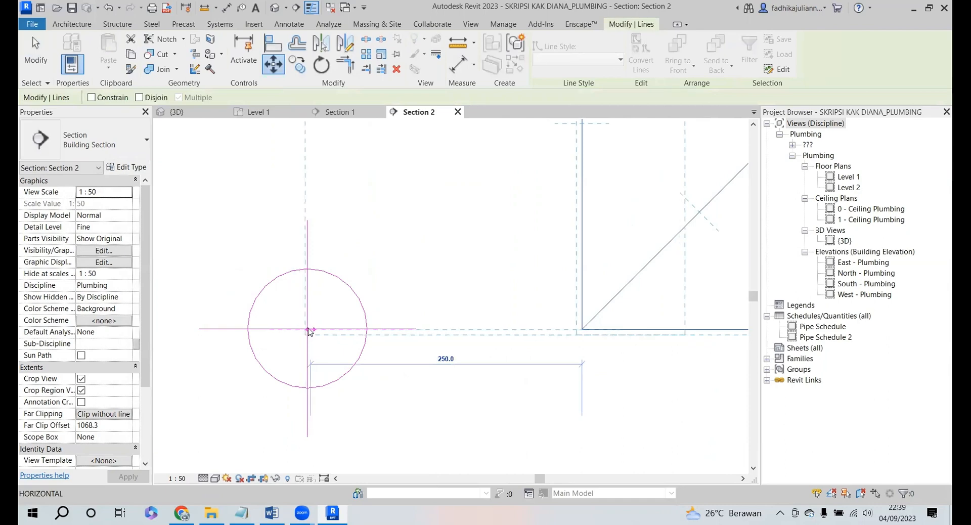
pyautogui.click(311, 329)
pyautogui.scroll(-5, 327, 378)
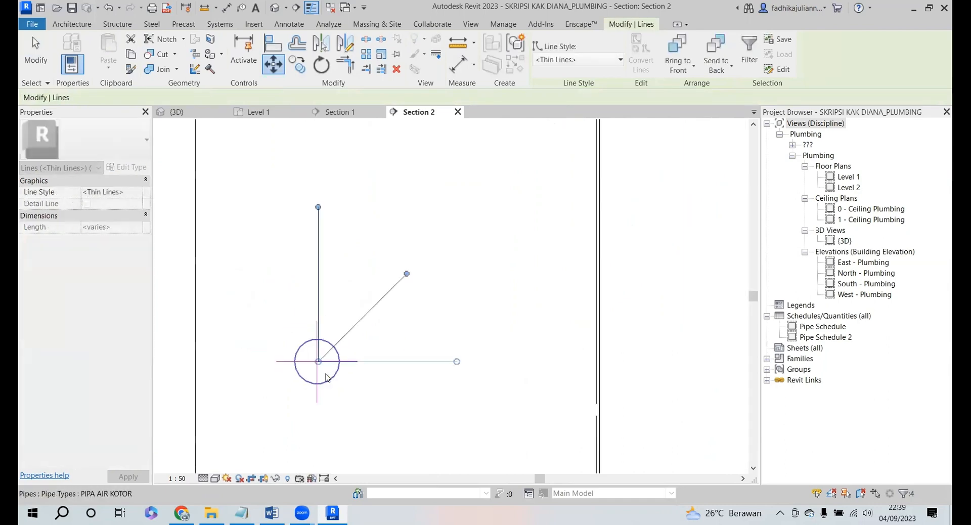
pyautogui.press('Escape')
pyautogui.scroll(-3, 337, 370)
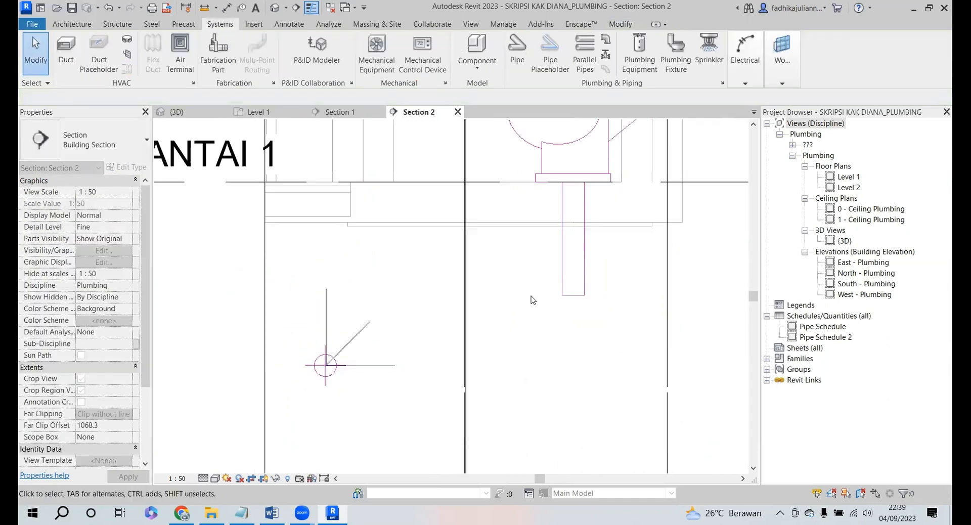
# - Draw a horizontal pipe from the vertical pipe's lower end, continuing along the diagonal guide line to about -829 mm, just short of the main pipe
pyautogui.click(571, 299)
pyautogui.rightClick(570, 203)
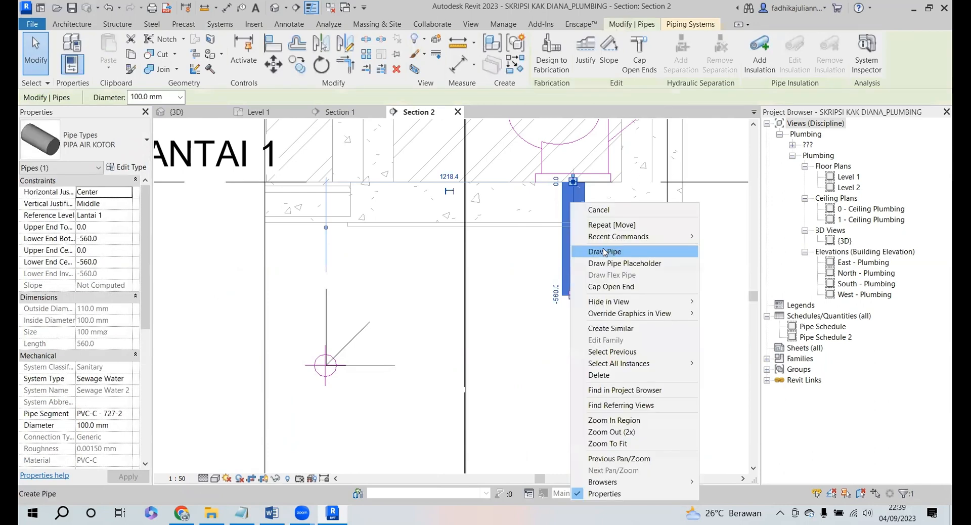
pyautogui.click(604, 252)
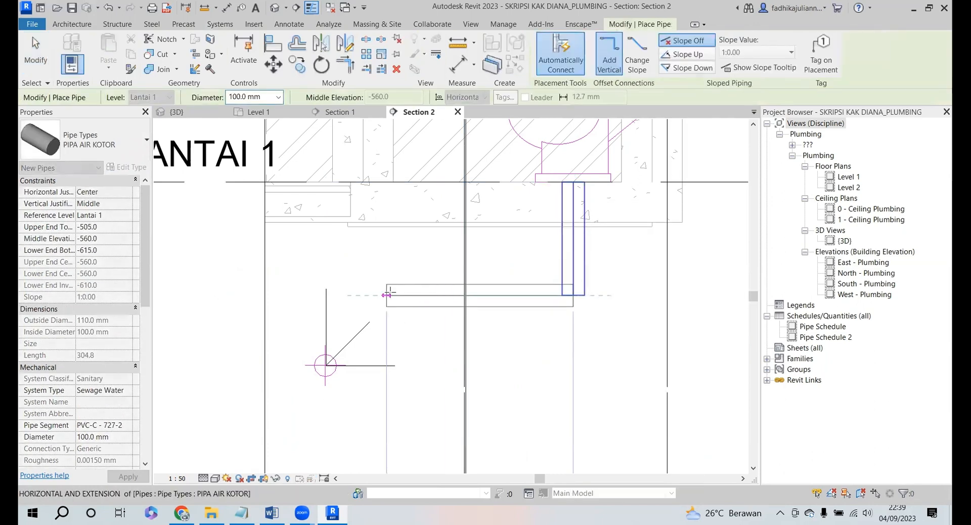
pyautogui.click(395, 295)
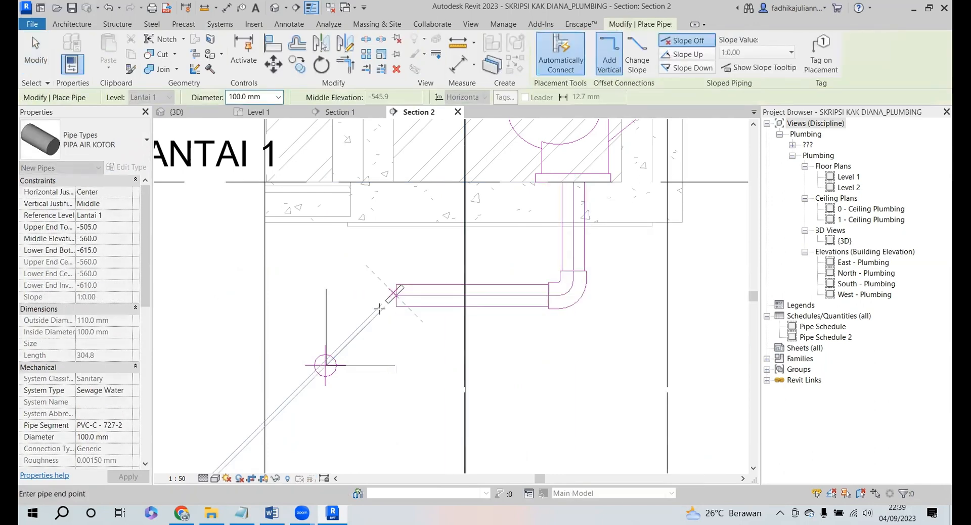
pyautogui.click(342, 354)
pyautogui.press('Escape')
pyautogui.press('Escape')
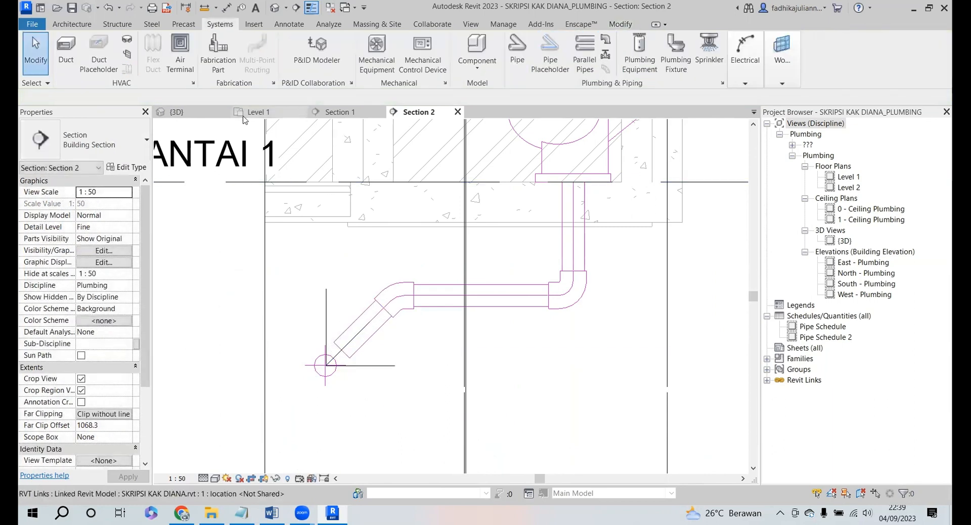
# - In the 3D view, extend the sloping pipe's lower end onto the main sewage pipe's centreline to join them with a tee
pyautogui.click(358, 317)
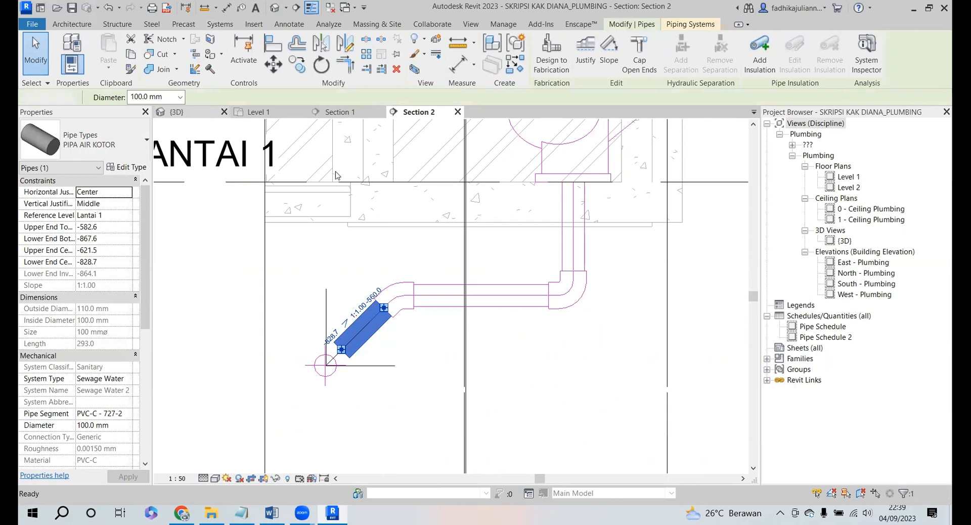
pyautogui.hotkey('ctrl', 'Tab')
pyautogui.scroll(5, 450, 297)
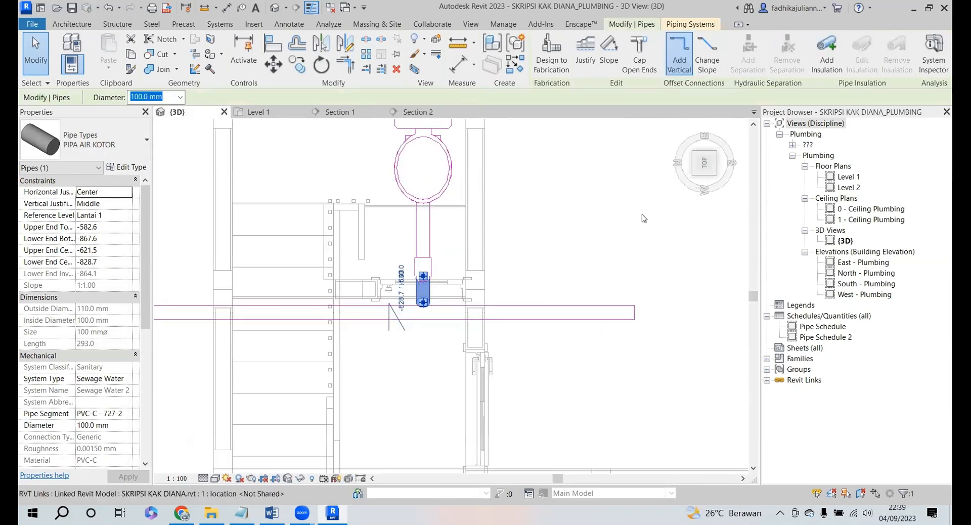
pyautogui.moveTo(706, 166); pyautogui.dragTo(676, 133)
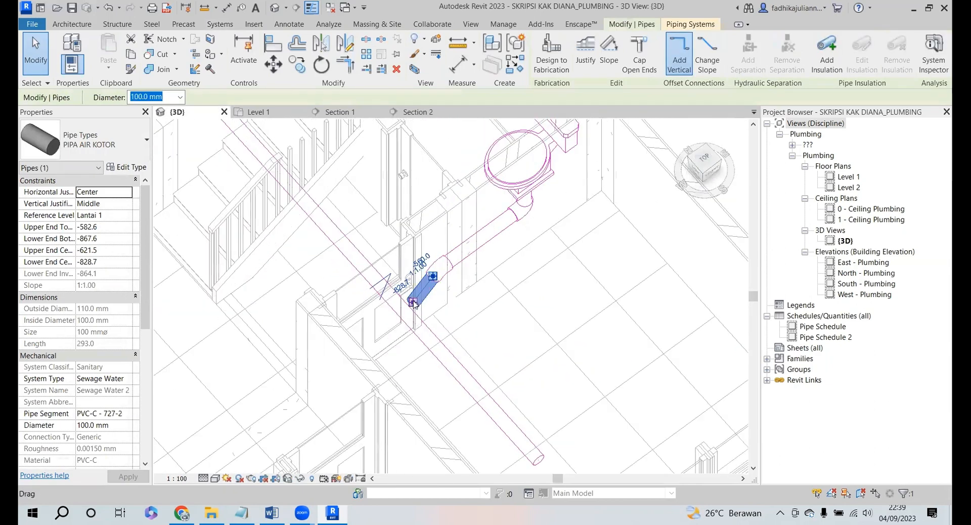
pyautogui.scroll(4, 412, 303)
pyautogui.press('Escape')
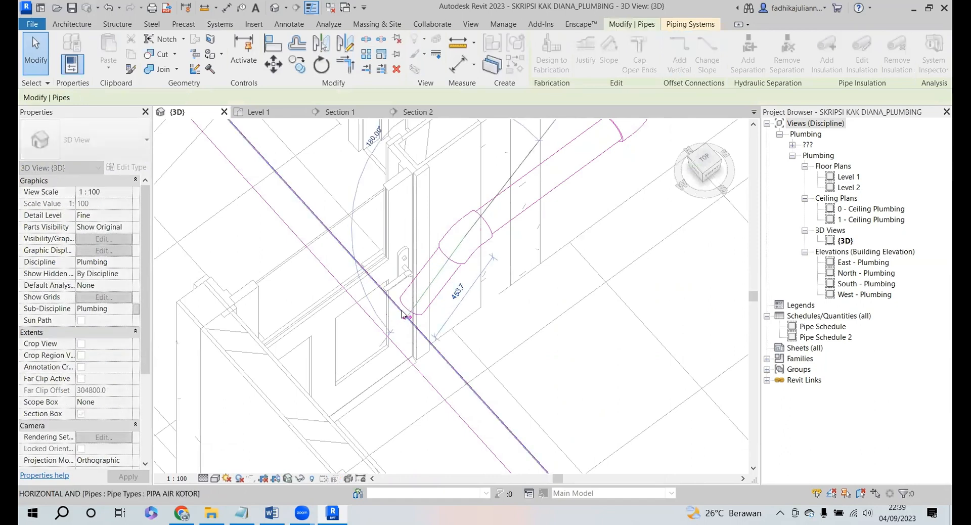
pyautogui.moveTo(402, 314); pyautogui.dragTo(398, 319)
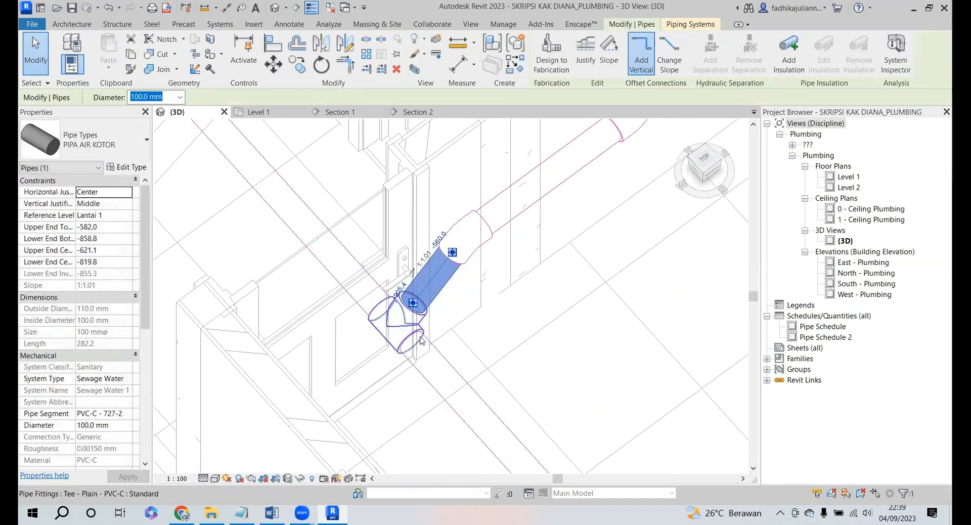
pyautogui.press('Escape')
pyautogui.scroll(-6, 421, 273)
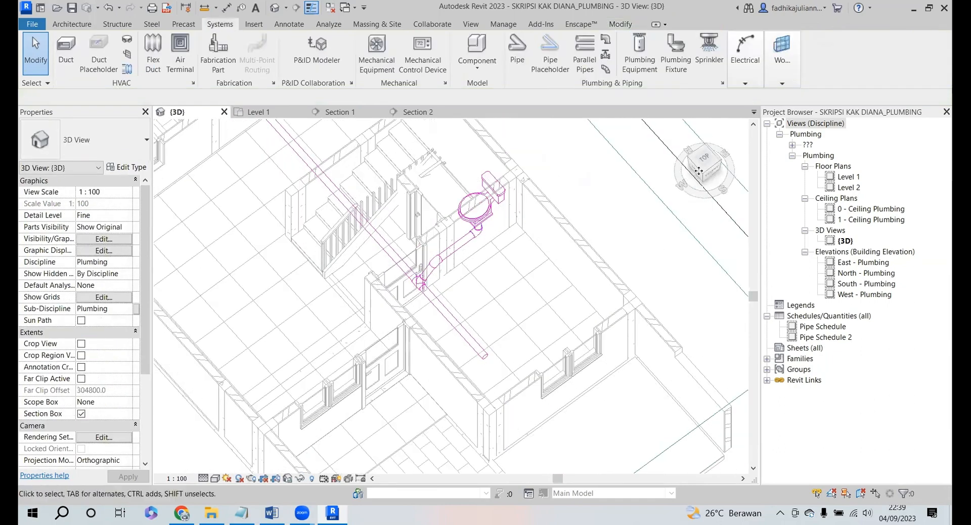
# - Raise the top of the 3D view's section box above LANTAI 2 to include the second-floor rooms
pyautogui.moveTo(683, 145); pyautogui.dragTo(729, 126)
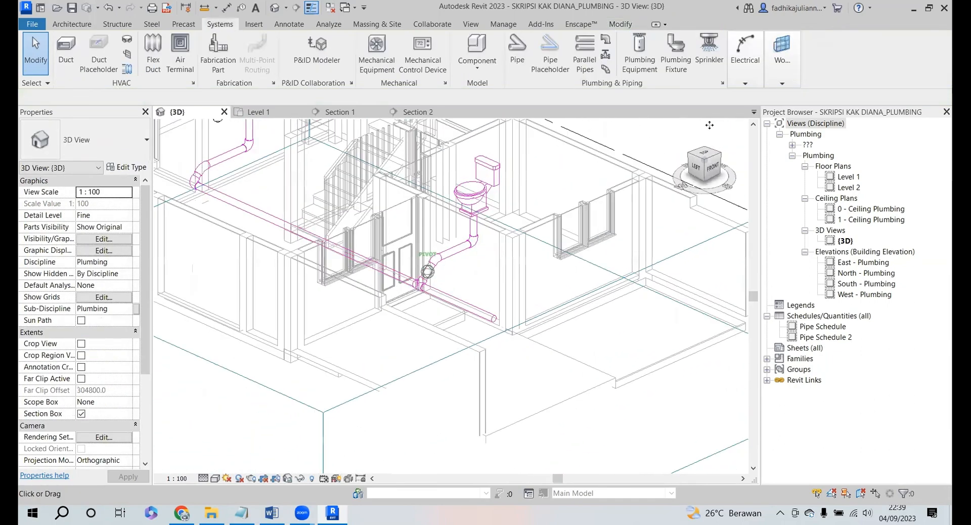
pyautogui.scroll(-4, 469, 371)
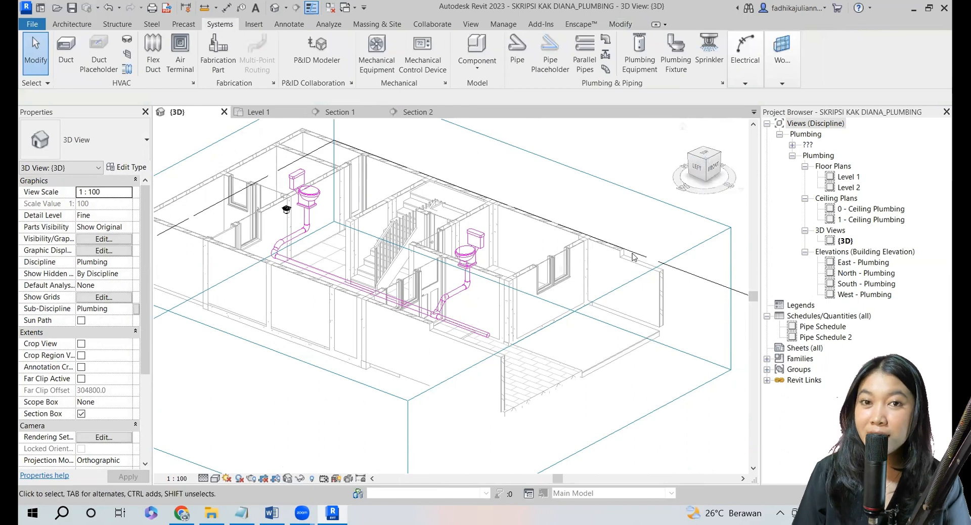
pyautogui.scroll(-2, 457, 375)
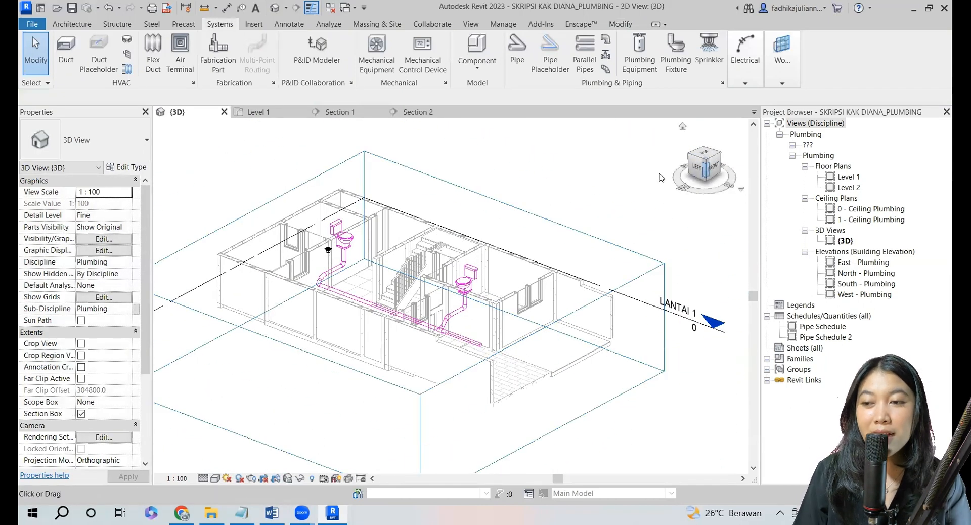
pyautogui.moveTo(662, 177)
pyautogui.keyDown('shift'); pyautogui.mouseDown(button='middle')
pyautogui.moveTo(492, 187)
pyautogui.moveTo(487, 212)
pyautogui.moveTo(578, 158)
pyautogui.moveTo(633, 158)
pyautogui.moveTo(506, 228)
pyautogui.moveTo(327, 360)
pyautogui.mouseUp(button='middle'); pyautogui.keyUp('shift')
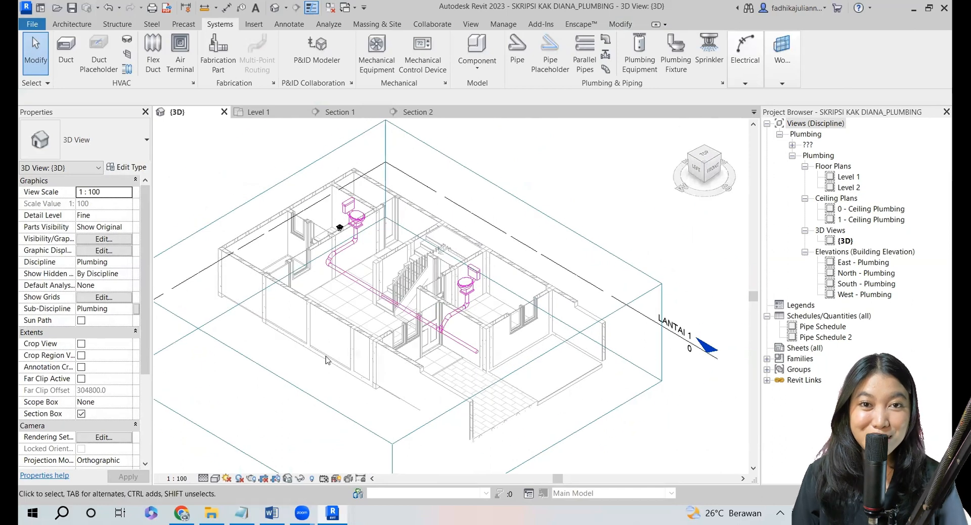
pyautogui.click(427, 357)
pyautogui.click(611, 235)
pyautogui.click(601, 246)
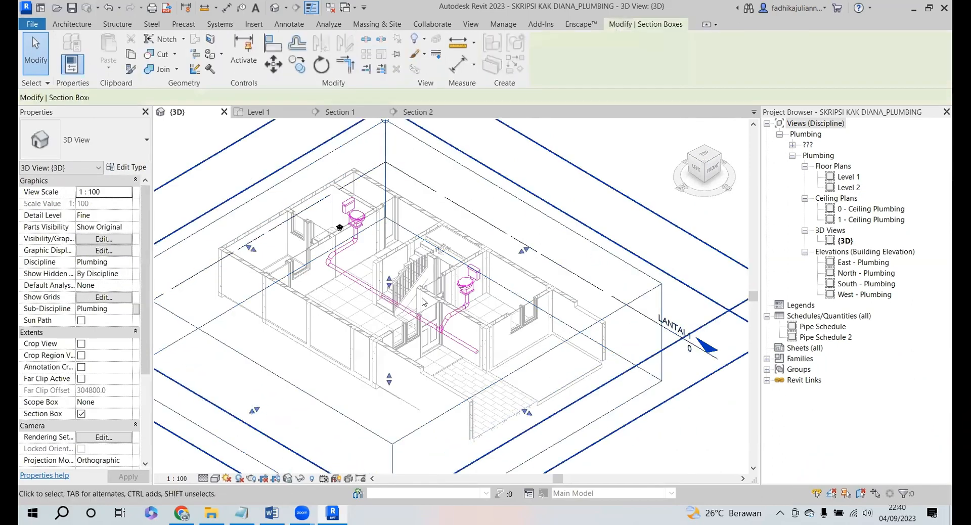
pyautogui.moveTo(392, 287); pyautogui.dragTo(390, 215)
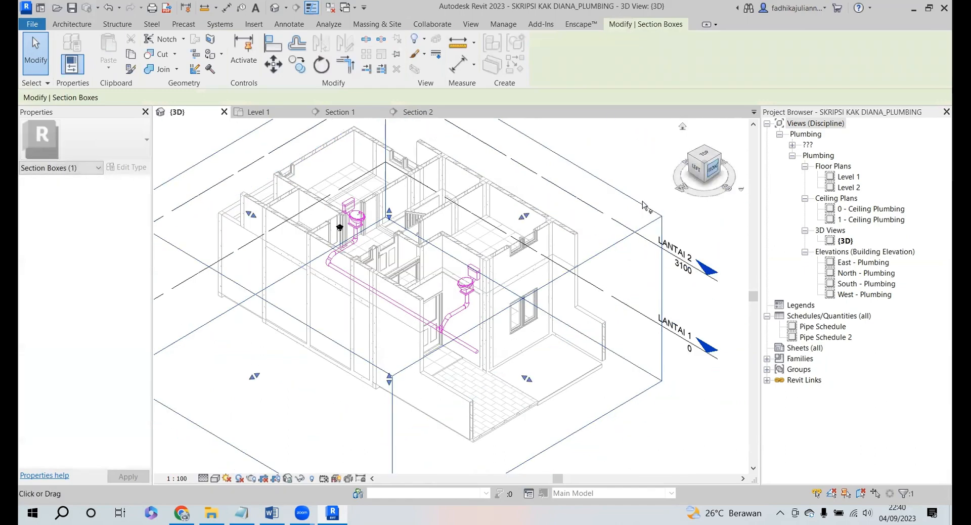
# - Lower the section box's top to ground-floor wall height and examine the ground-floor rooms and sewage pipes from above
pyautogui.click(705, 158)
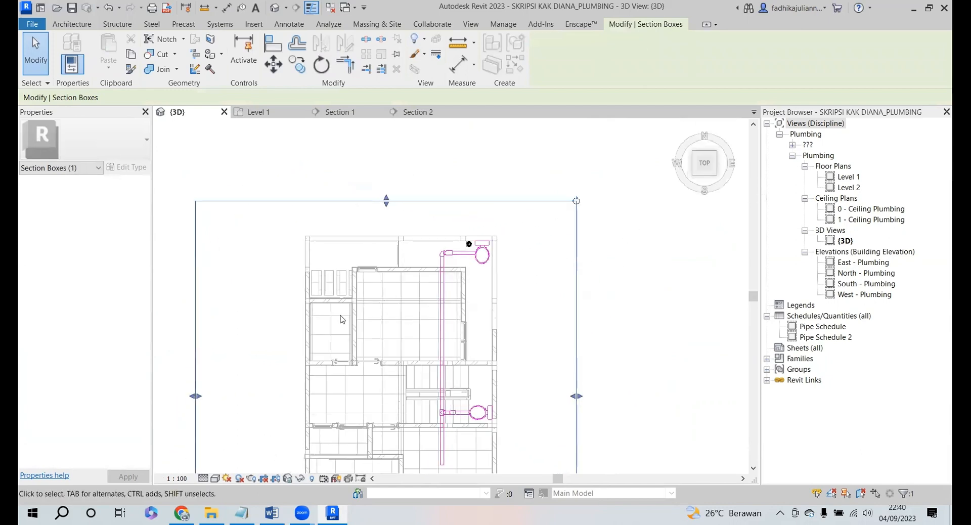
pyautogui.scroll(3, 331, 319)
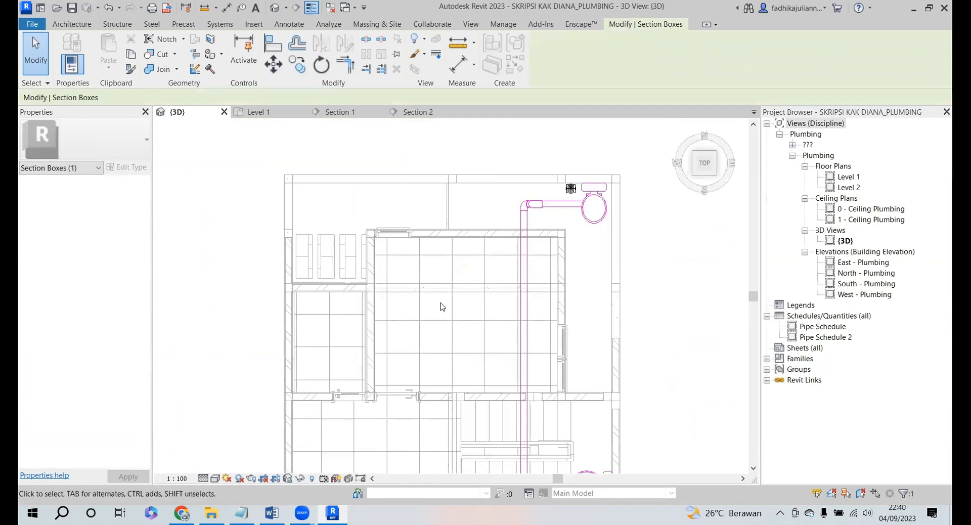
pyautogui.moveTo(699, 167); pyautogui.dragTo(714, 158)
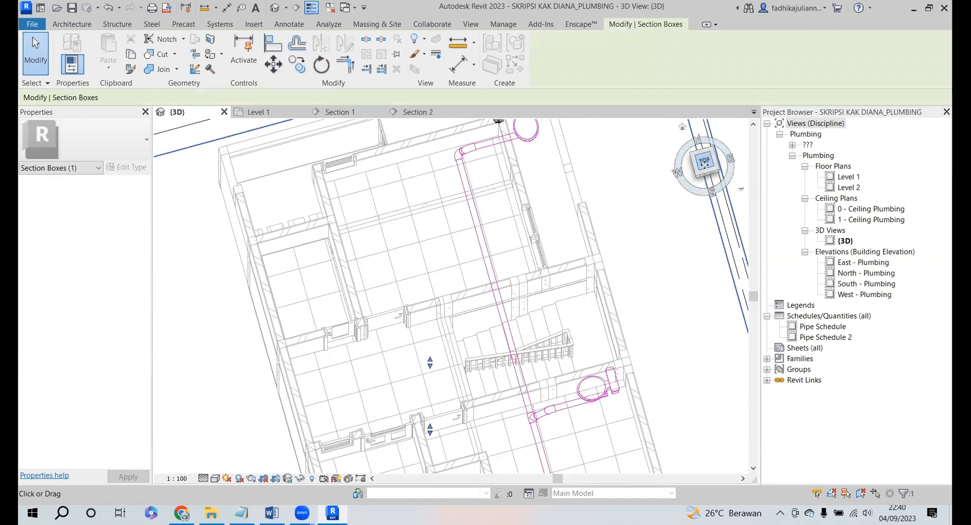
pyautogui.moveTo(742, 145); pyautogui.dragTo(249, 120)
pyautogui.moveTo(244, 157); pyautogui.dragTo(361, 215)
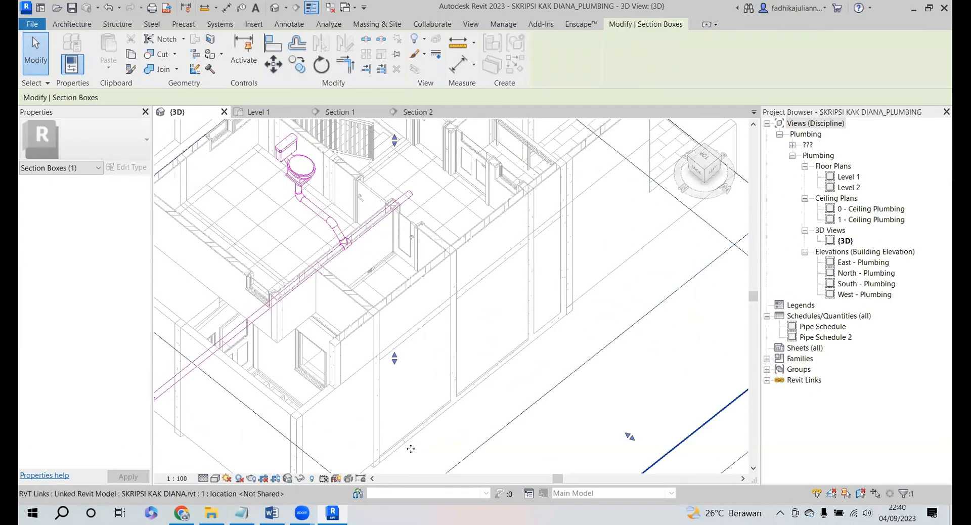
pyautogui.scroll(-3, 439, 235)
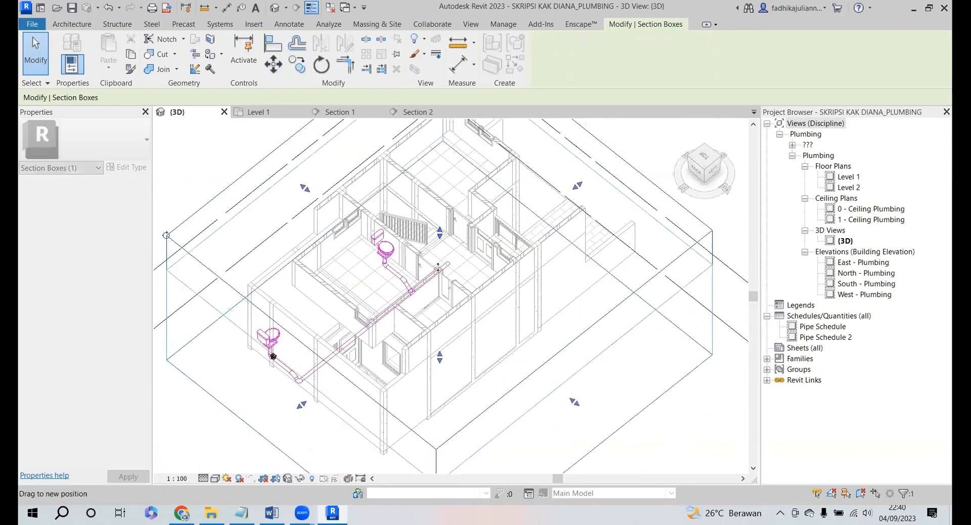
pyautogui.keyDown('shift'); pyautogui.moveTo(439, 272); pyautogui.dragTo(370, 344, button='middle'); pyautogui.keyUp('shift')
pyautogui.scroll(2, 381, 340)
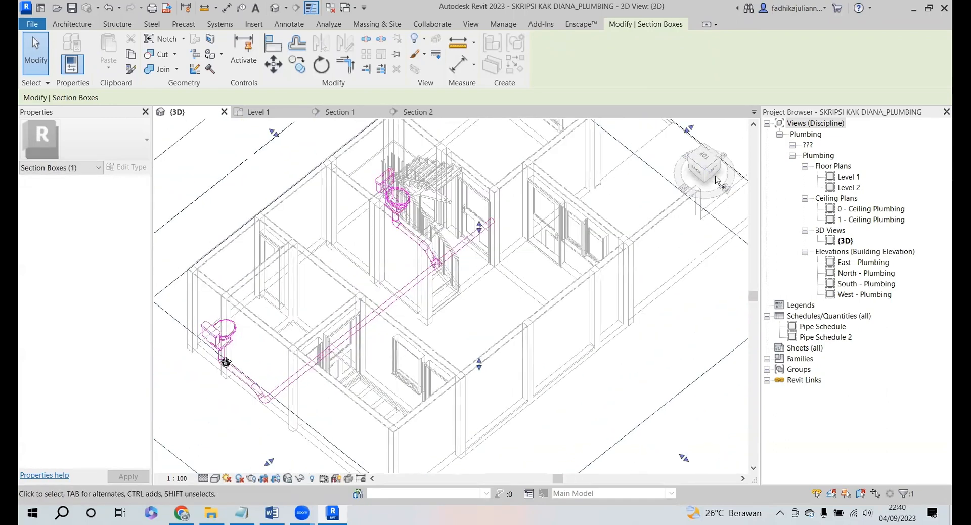
pyautogui.moveTo(706, 159)
pyautogui.mouseDown()
pyautogui.moveTo(692, 187)
pyautogui.moveTo(664, 170)
pyautogui.moveTo(650, 184)
pyautogui.moveTo(657, 185)
pyautogui.mouseUp()
pyautogui.scroll(5, 402, 412)
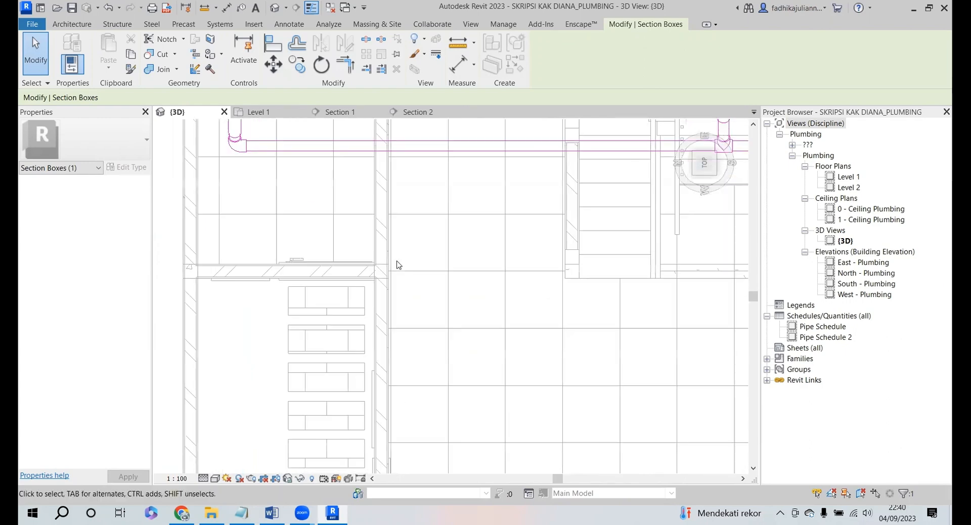
pyautogui.scroll(-4, 397, 261)
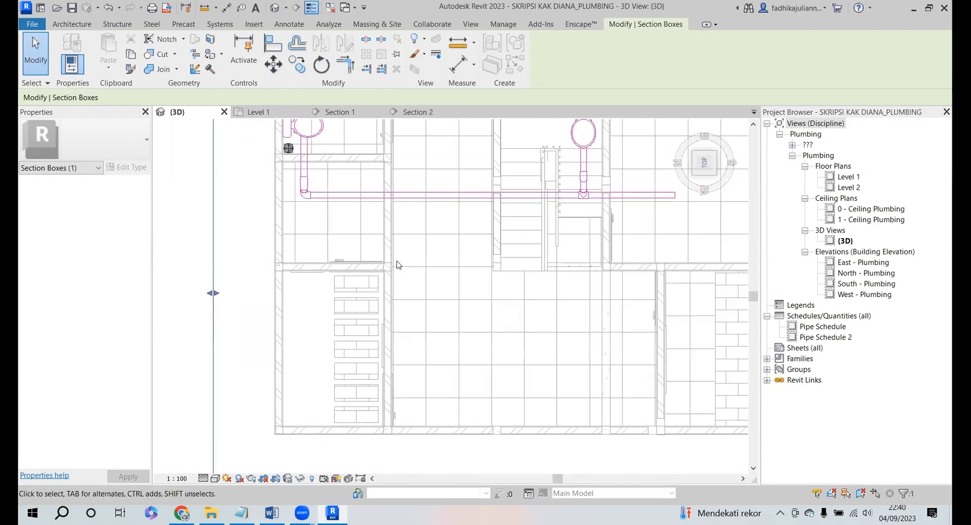
# - Raise the section box's top again to include the second floor and show its layout in top view
pyautogui.click(695, 155)
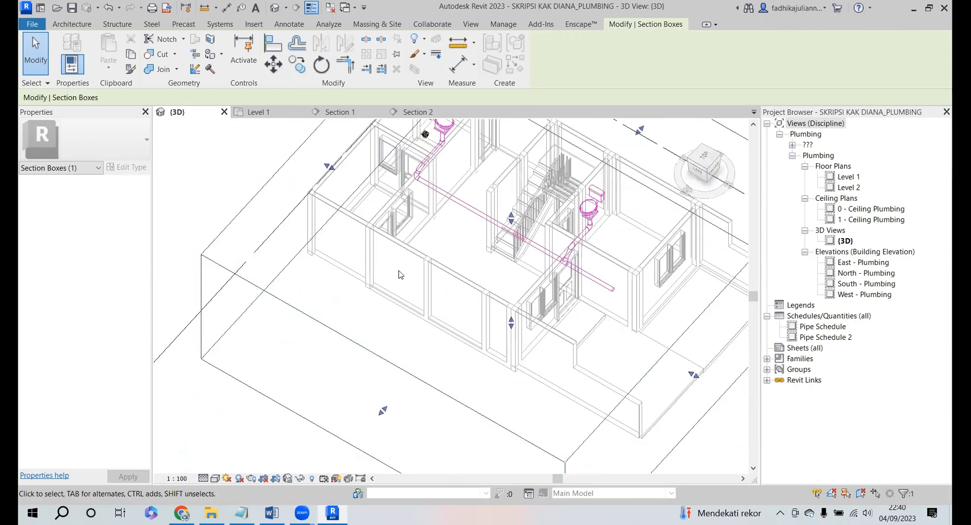
pyautogui.moveTo(502, 213); pyautogui.dragTo(500, 171)
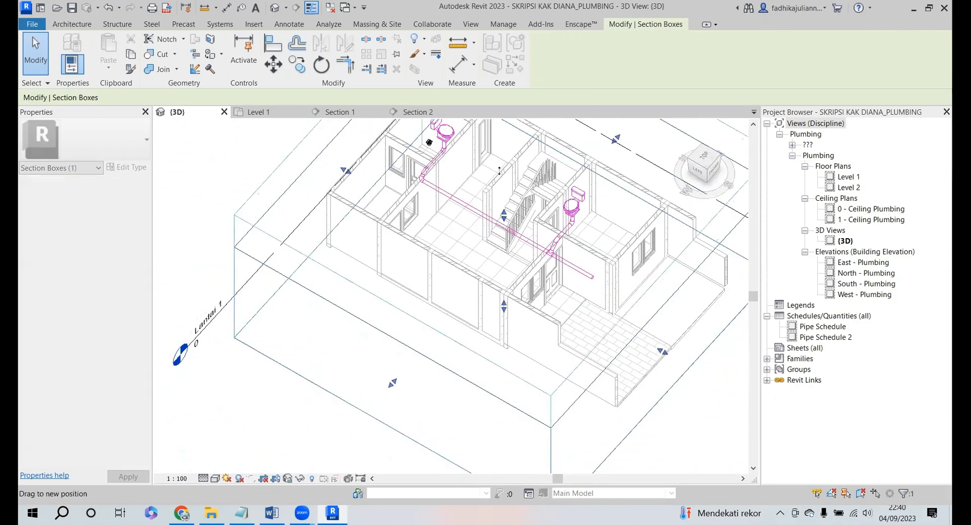
pyautogui.scroll(6, 513, 223)
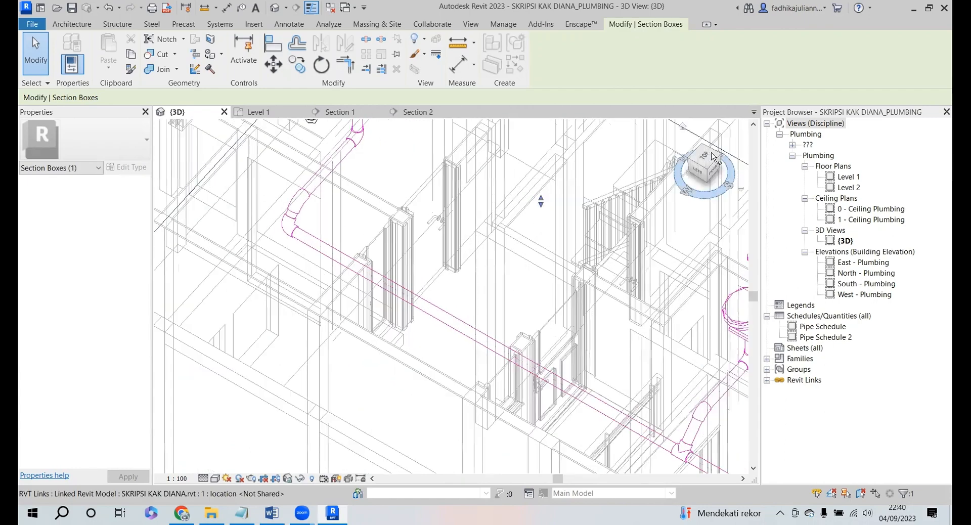
pyautogui.click(706, 157)
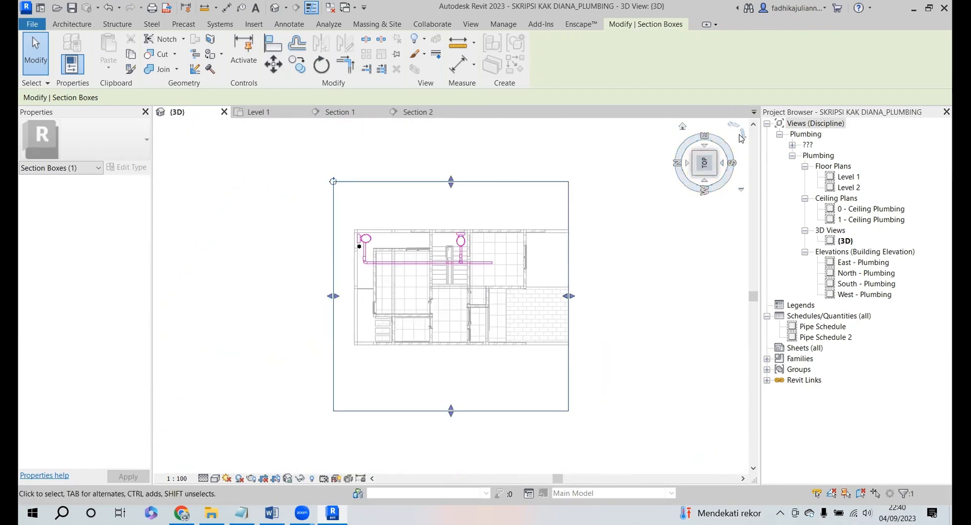
pyautogui.scroll(3, 416, 248)
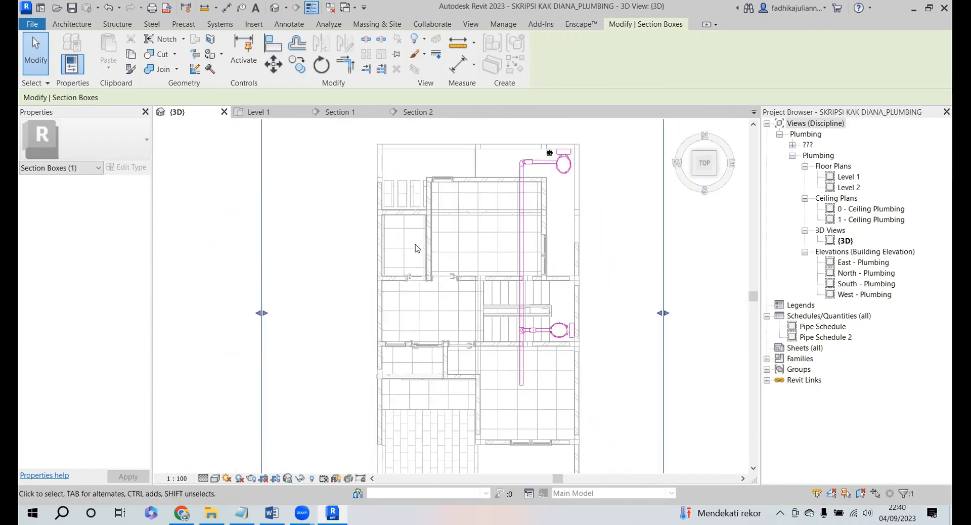